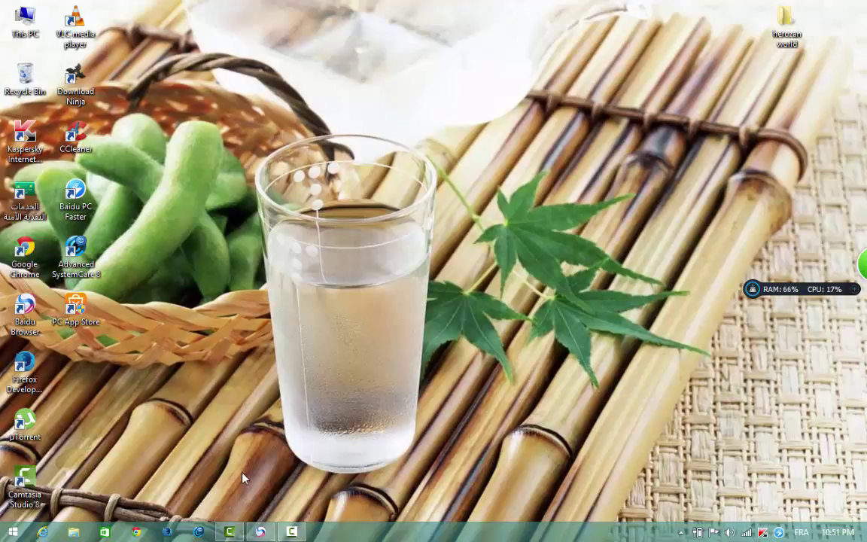
pyautogui.click(290, 532)
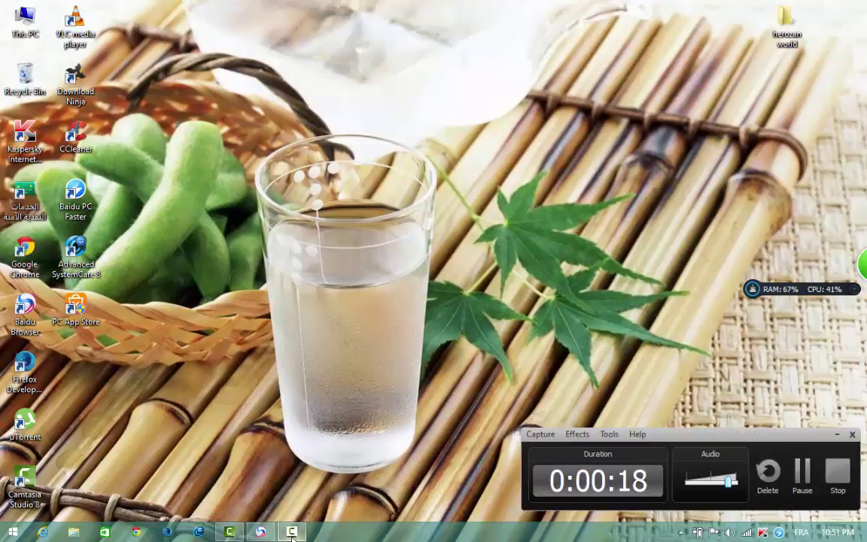
pyautogui.click(293, 533)
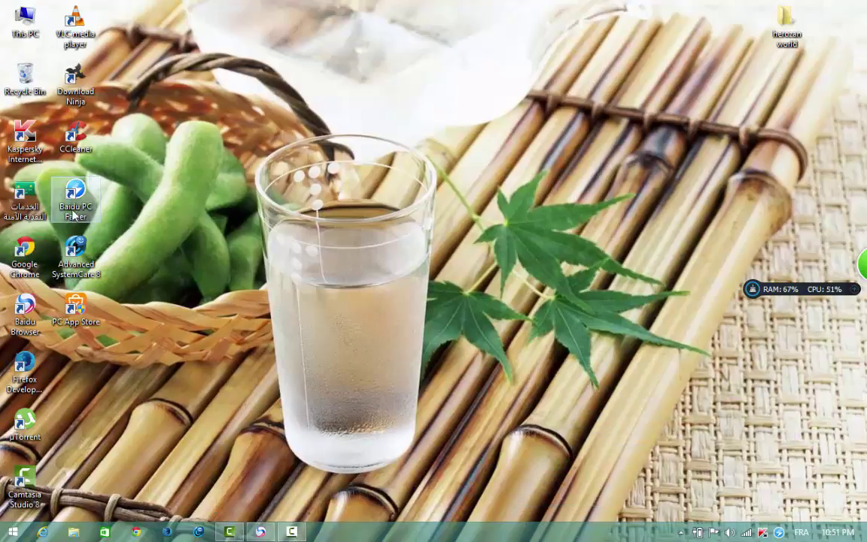
pyautogui.click(293, 533)
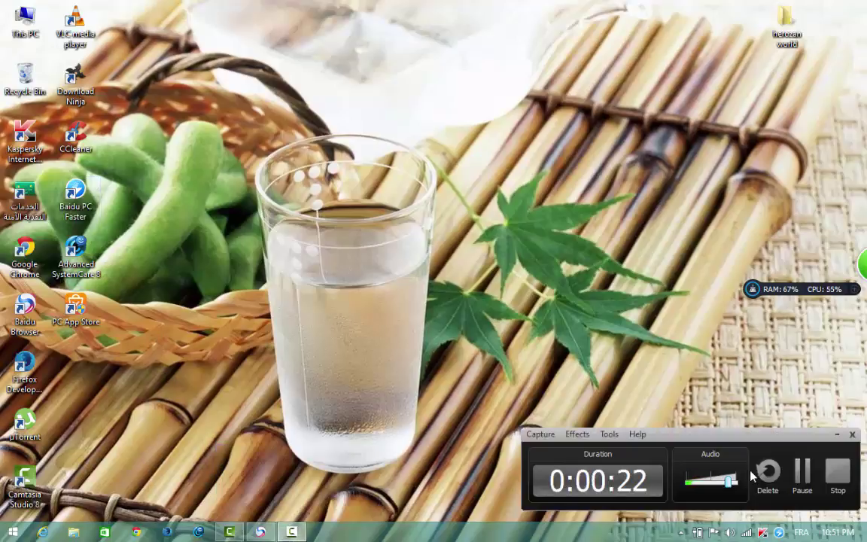
pyautogui.click(842, 426)
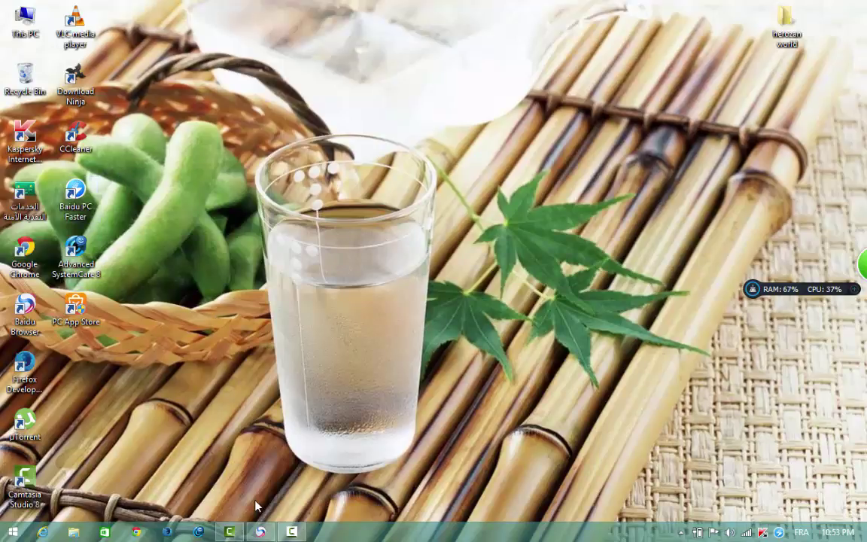
# Step: Switch to Baidu Browser to view the Baidu PC Faster 5.1 download page, and minimize the browser
pyautogui.moveTo(261, 530)
pyautogui.click(243, 479)
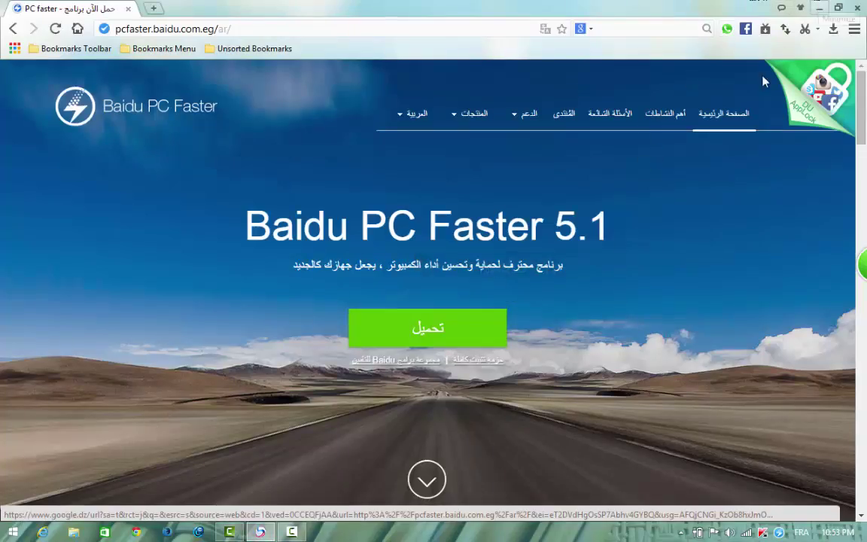
pyautogui.click(818, 7)
pyautogui.click(819, 7)
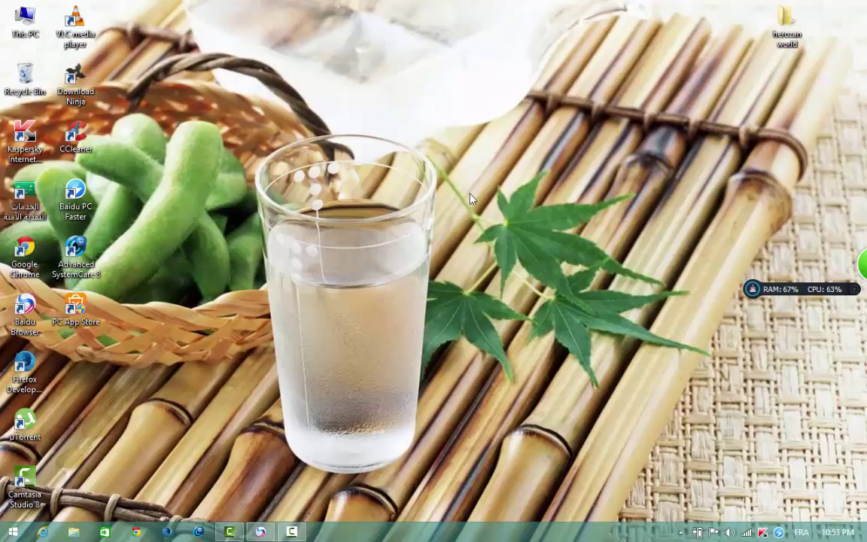
# Step: Open Baidu PC Faster and run the FasterNow memory optimization from the desktop usage widget, closing its window when done
pyautogui.click(75, 197)
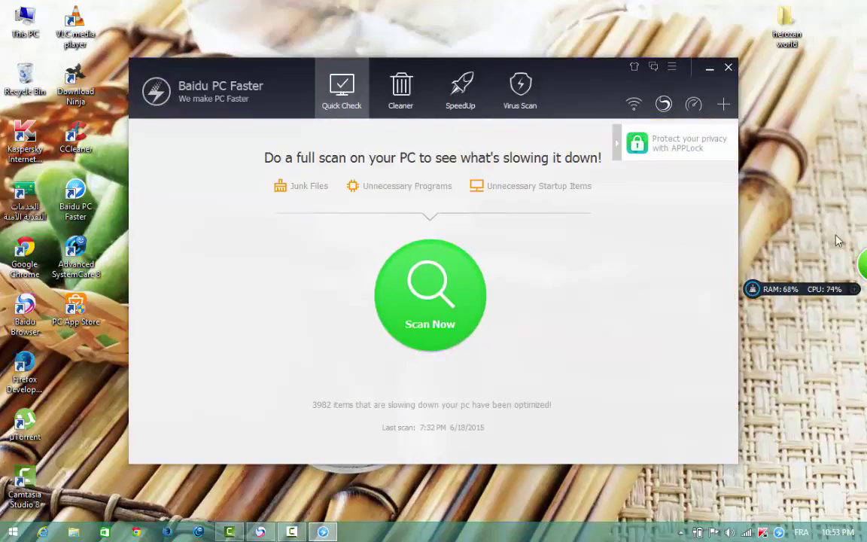
pyautogui.moveTo(785, 263)
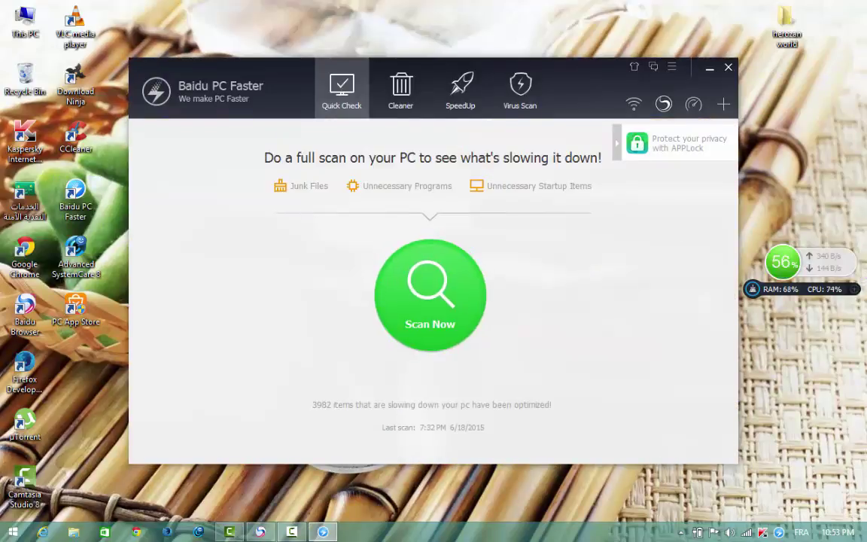
pyautogui.click(781, 263)
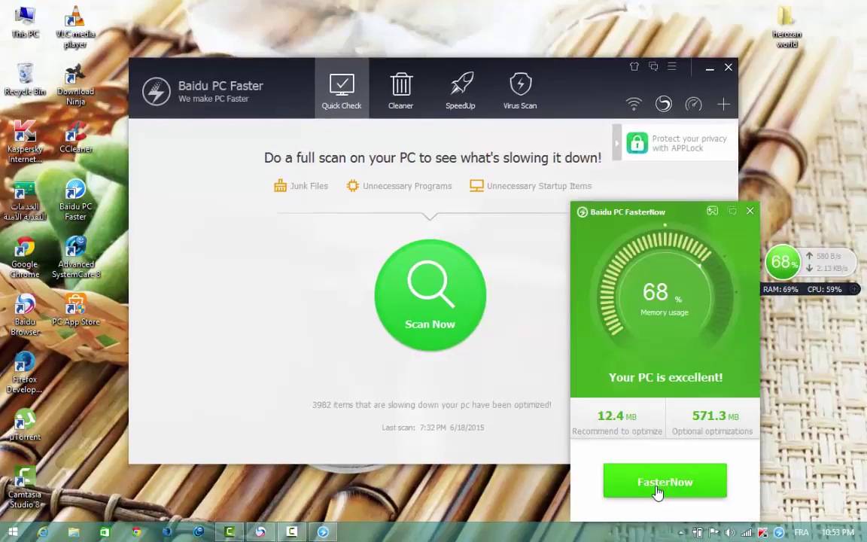
pyautogui.click(658, 490)
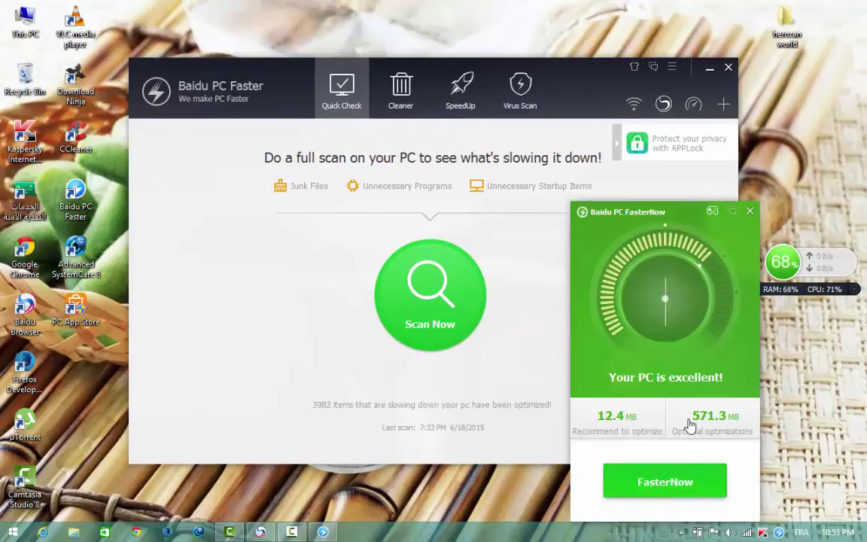
pyautogui.click(751, 213)
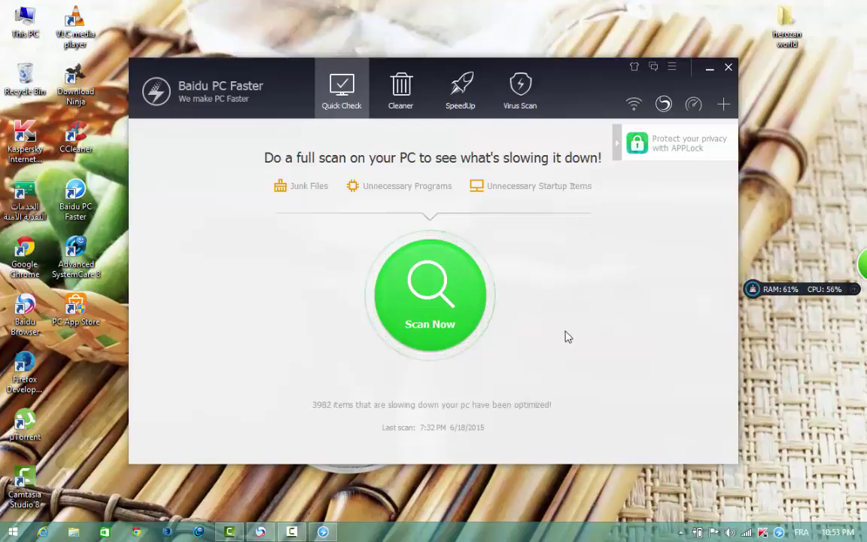
# Step: Look through the available skins and the General settings of Baidu PC Faster without changing anything
pyautogui.click(635, 68)
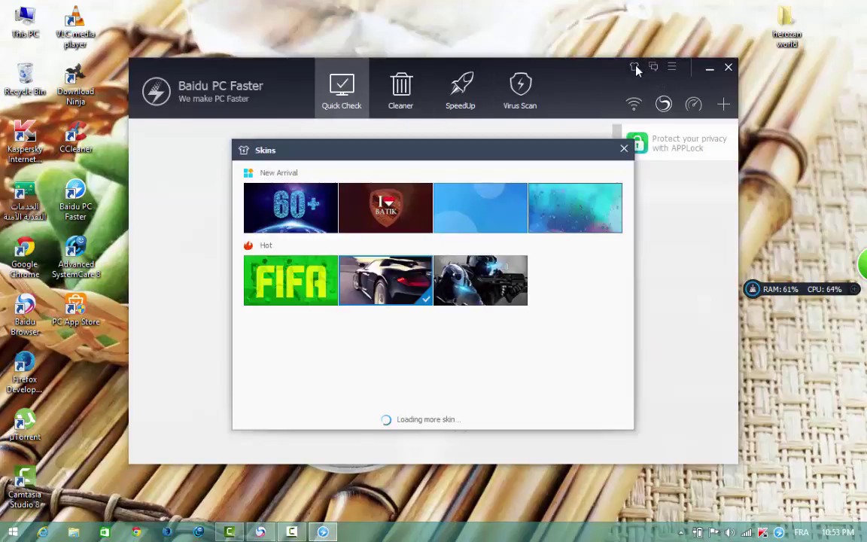
pyautogui.click(625, 147)
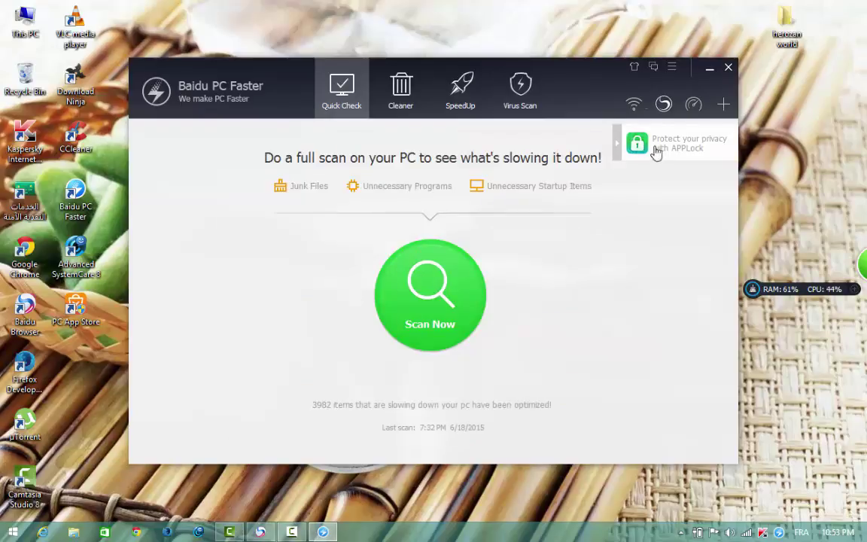
pyautogui.click(672, 68)
pyautogui.click(660, 85)
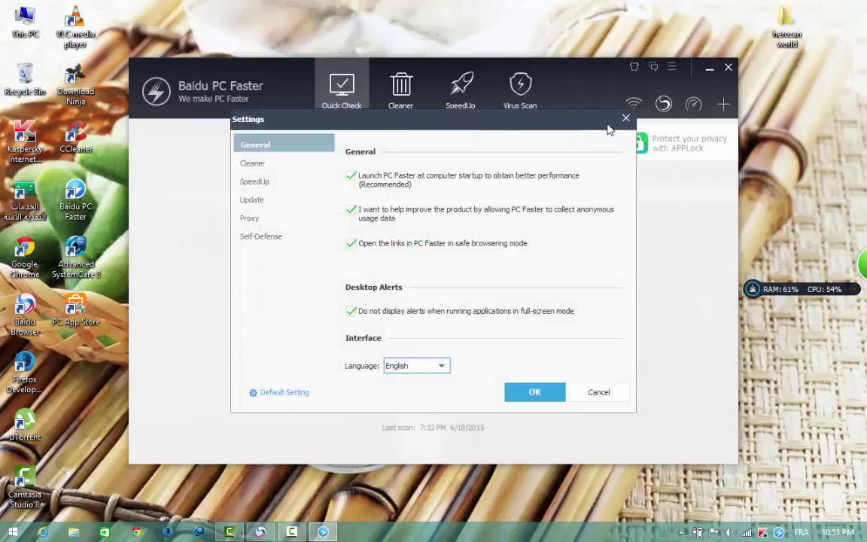
pyautogui.click(626, 119)
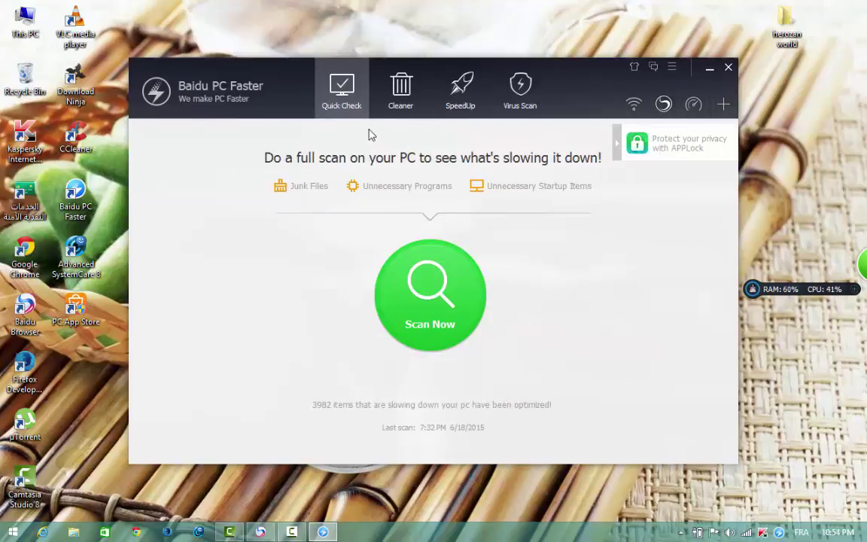
# Step: Run the Quick Check full scan and speed up the PC by optimizing all the items found
pyautogui.click(428, 289)
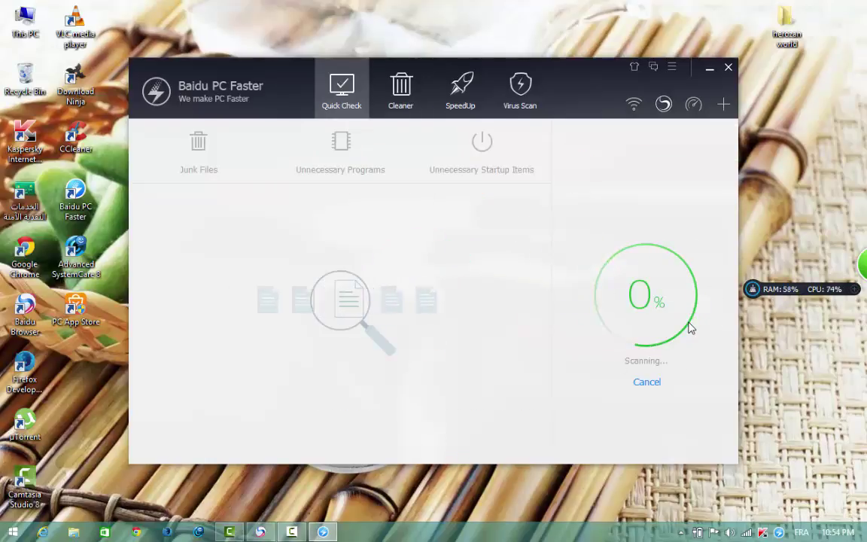
pyautogui.click(294, 533)
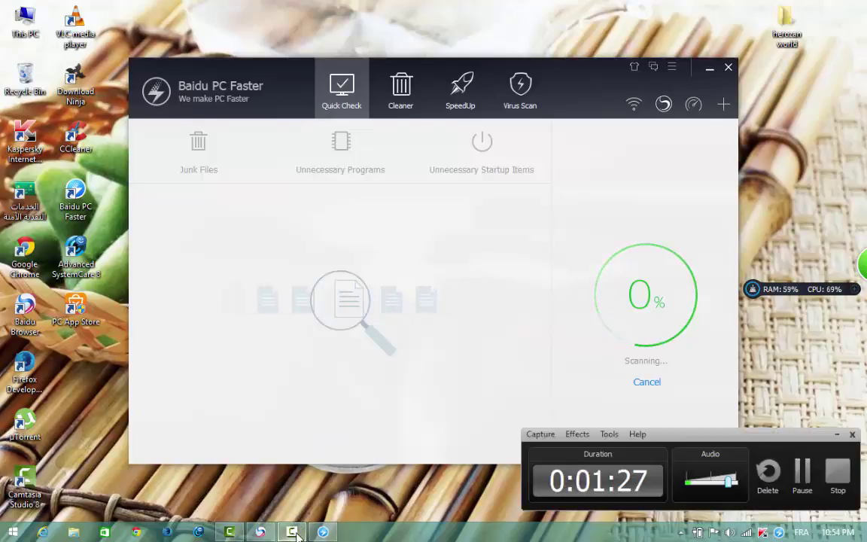
pyautogui.click(838, 435)
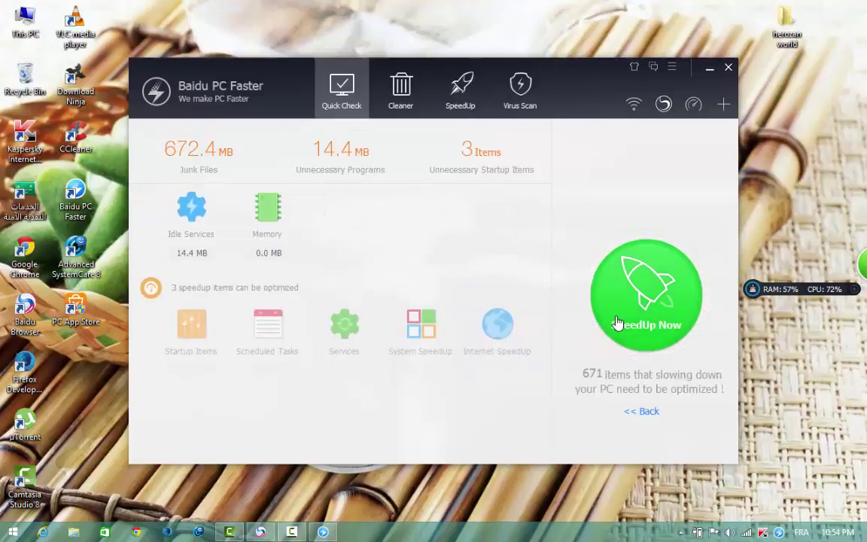
pyautogui.click(617, 323)
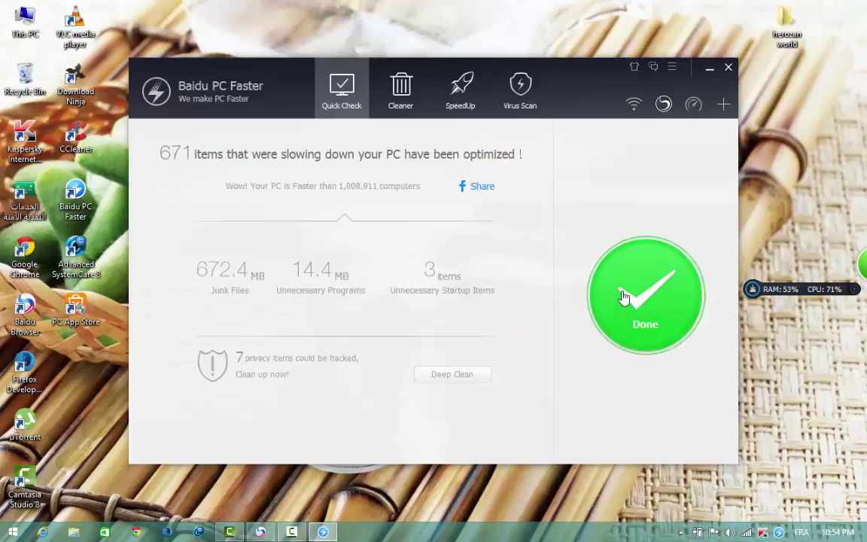
pyautogui.click(623, 297)
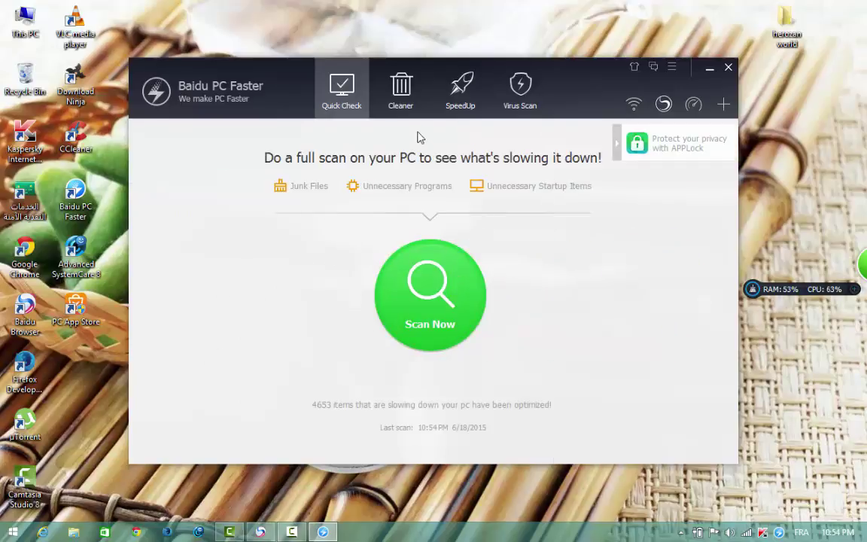
# Step: View the Software Uninstaller among the Cleaner tools and start a Large Files Cleaner scan
pyautogui.click(399, 91)
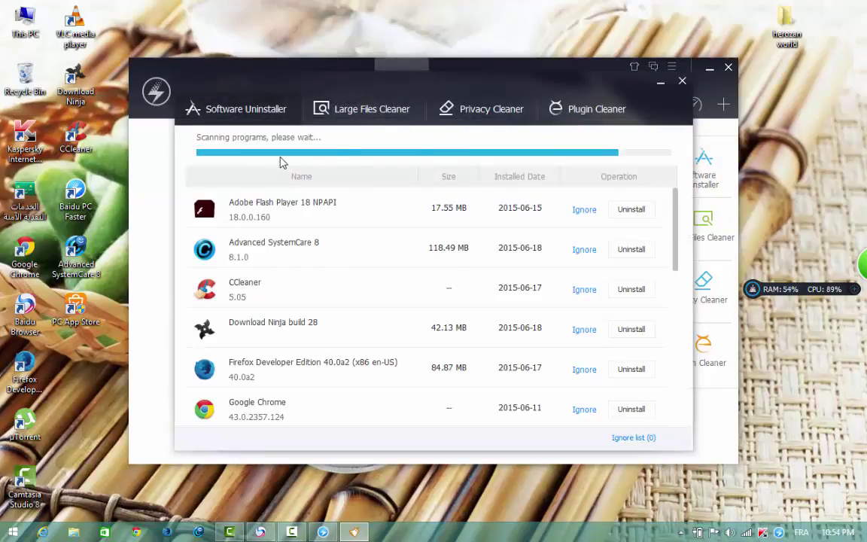
pyautogui.click(391, 124)
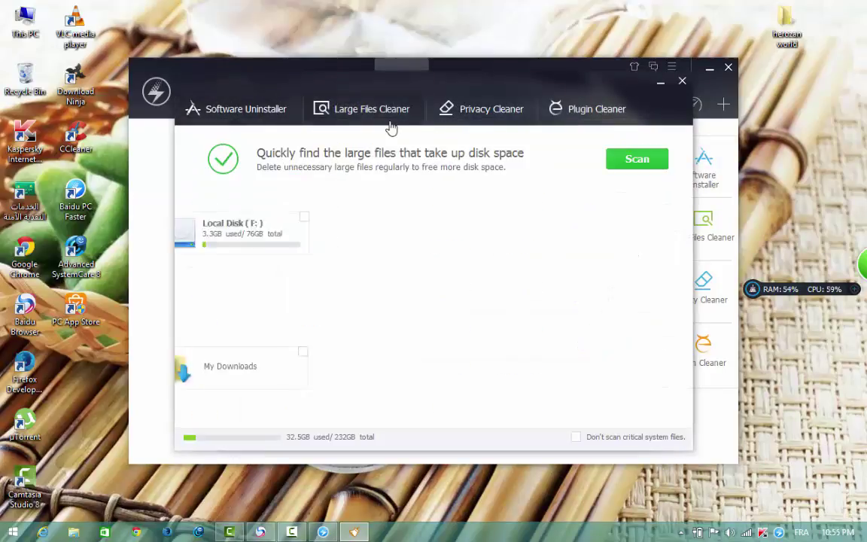
pyautogui.click(634, 160)
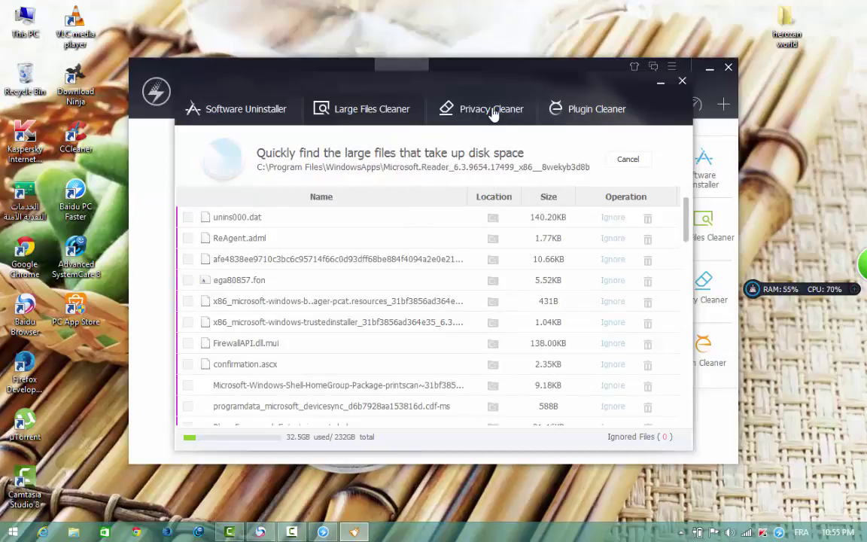
# Step: Scan for privacy traces with the Privacy Cleaner using the preselected categories and clean the items found
pyautogui.click(493, 113)
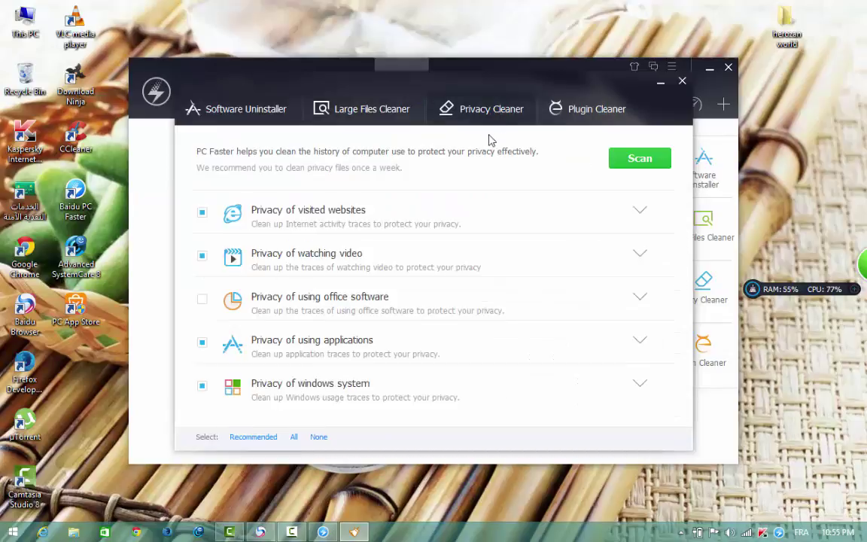
pyautogui.click(636, 158)
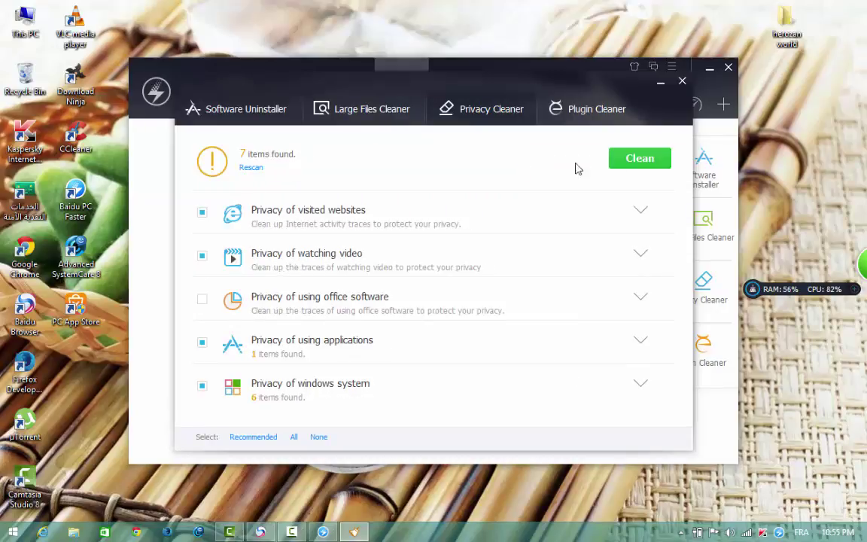
pyautogui.click(616, 165)
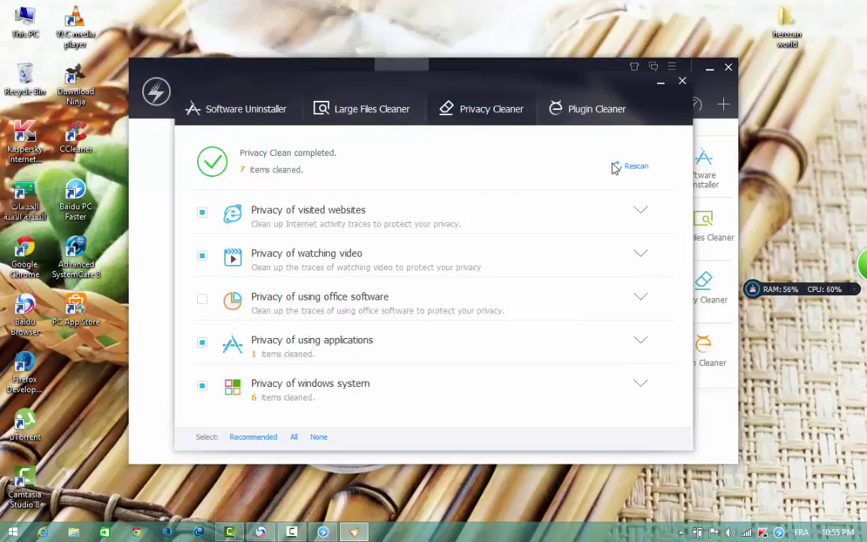
# Step: View the Plugin Cleaner and the Large Files Cleaner scan results, and close the cleaning tools window
pyautogui.click(598, 121)
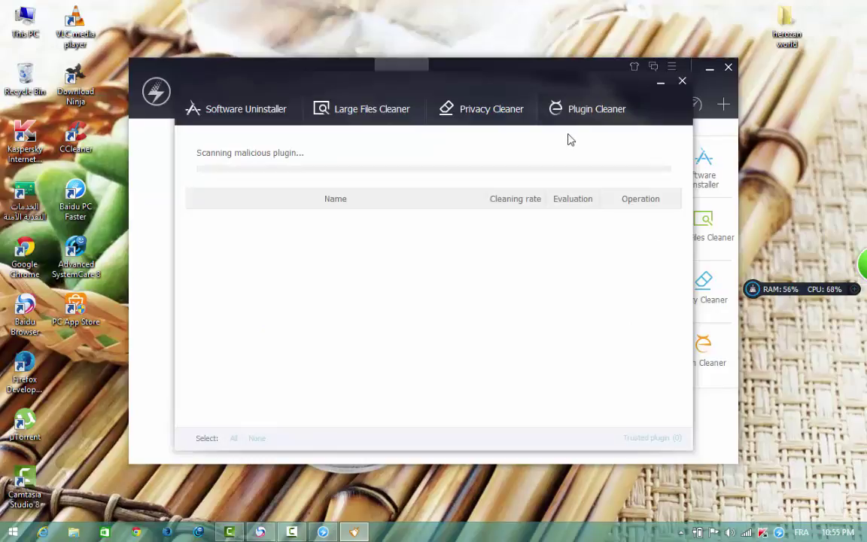
pyautogui.click(379, 111)
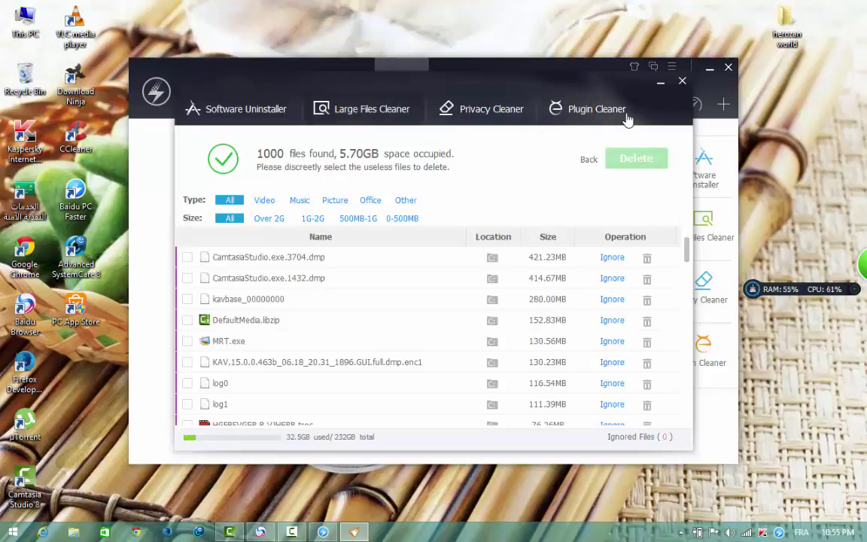
pyautogui.click(682, 82)
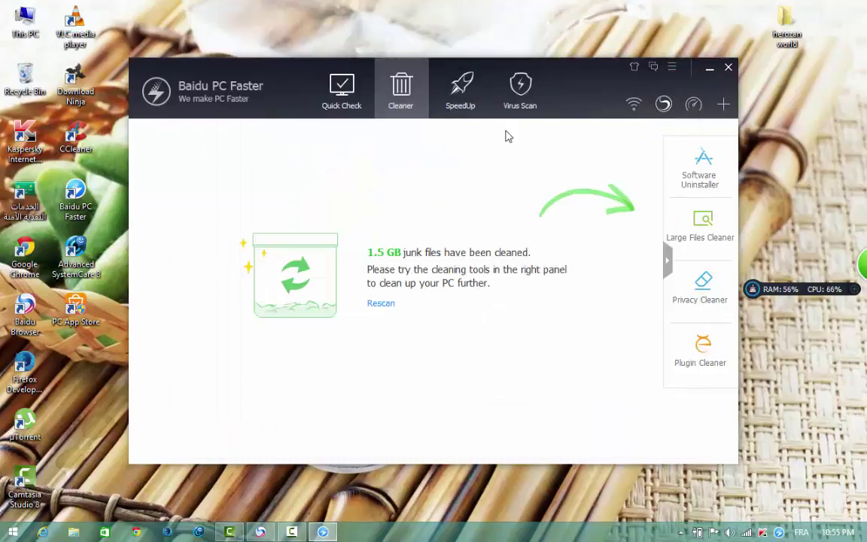
# Step: Review the startup applications and the optimization history in the SpeedUp tools, and close their window
pyautogui.click(462, 89)
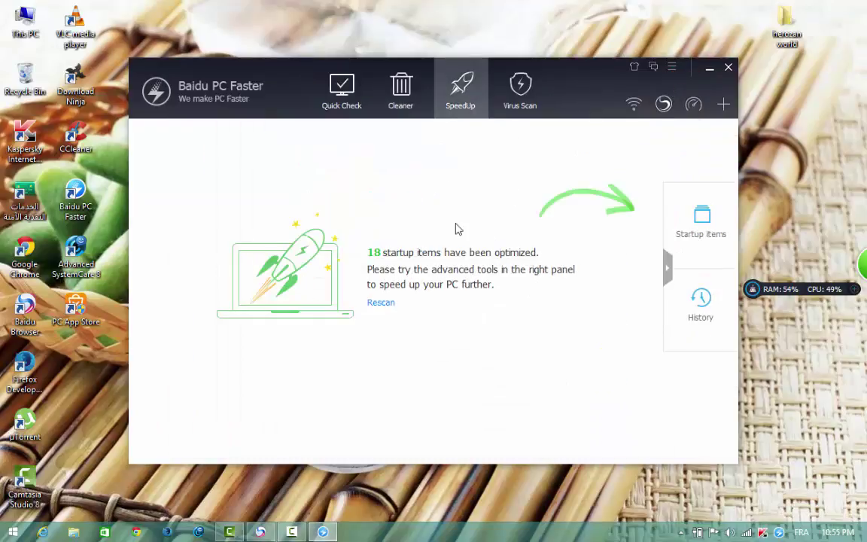
pyautogui.click(682, 230)
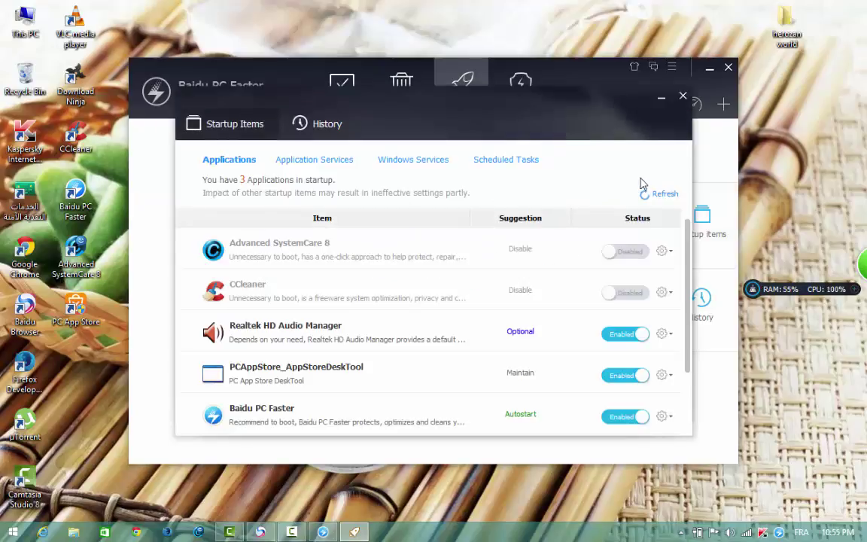
pyautogui.click(324, 124)
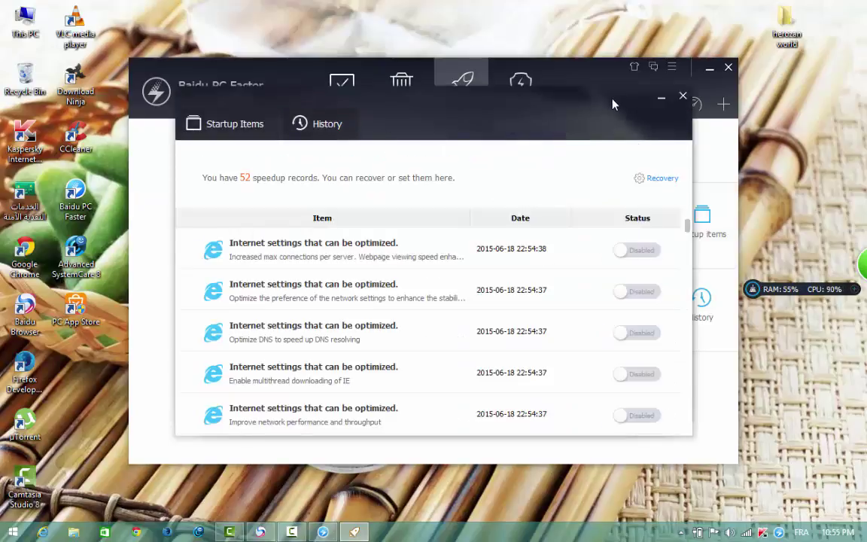
pyautogui.click(684, 98)
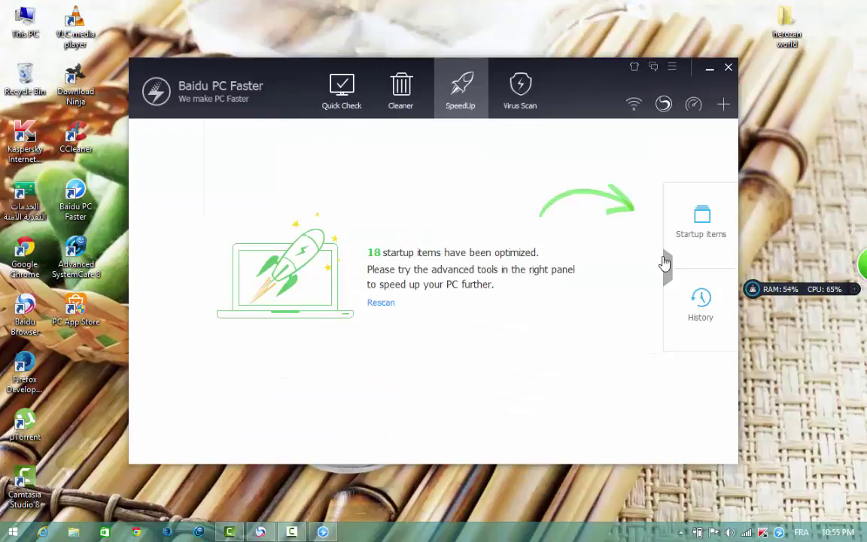
# Step: View the Virus Scan options and the list of additional Baidu PC Faster tools
pyautogui.click(536, 110)
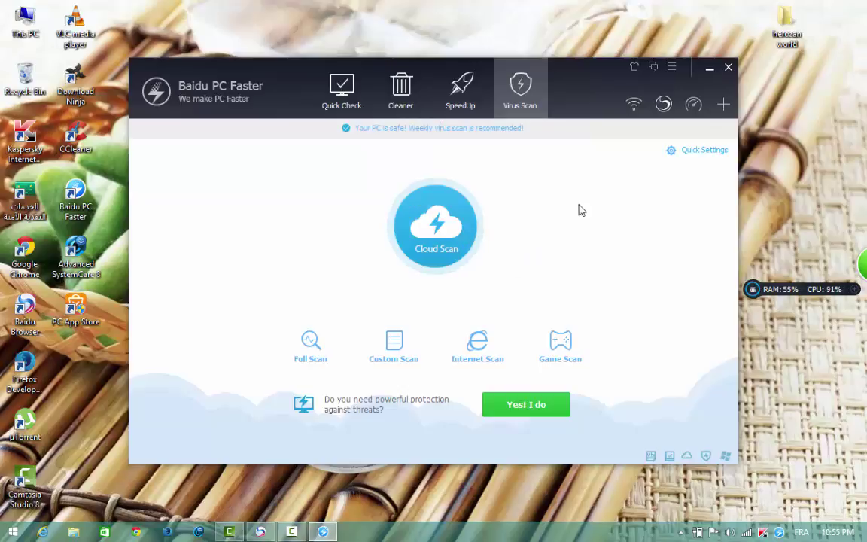
pyautogui.click(724, 105)
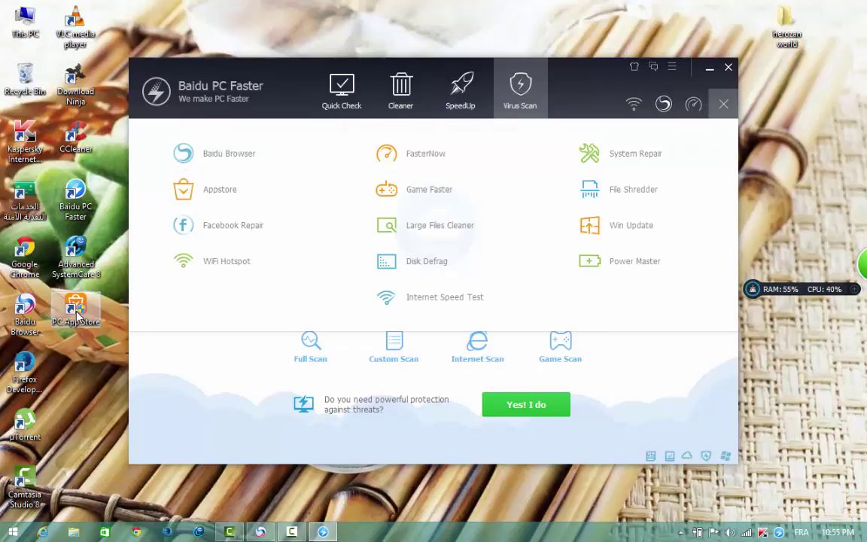
# Step: Run the Facebook Repair fix and close the tool when it completes
pyautogui.click(214, 251)
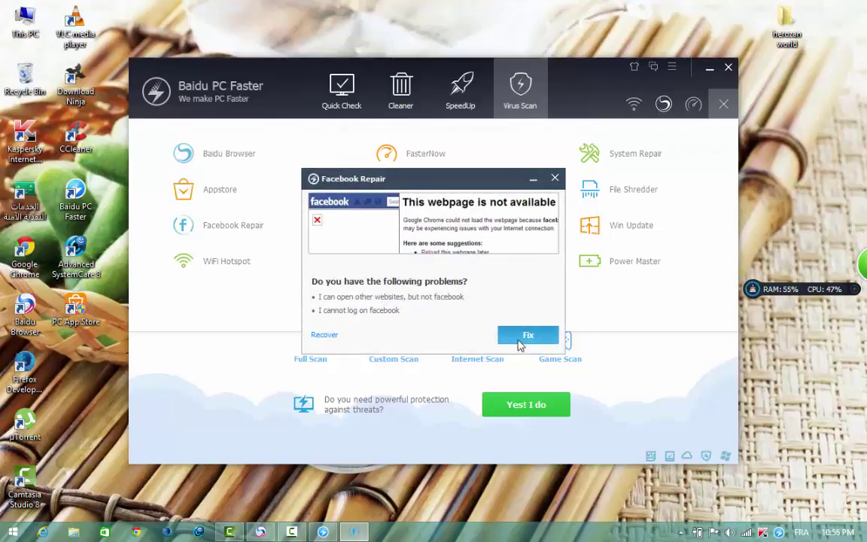
pyautogui.click(519, 344)
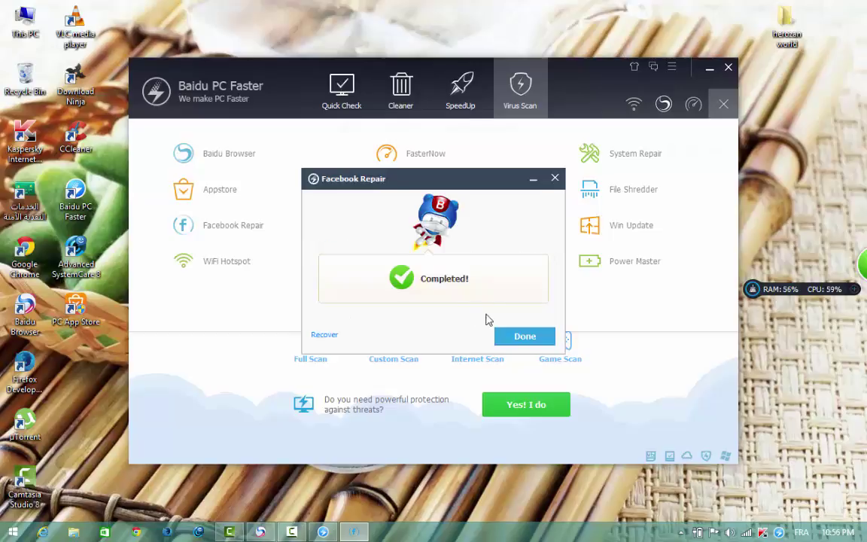
pyautogui.click(517, 340)
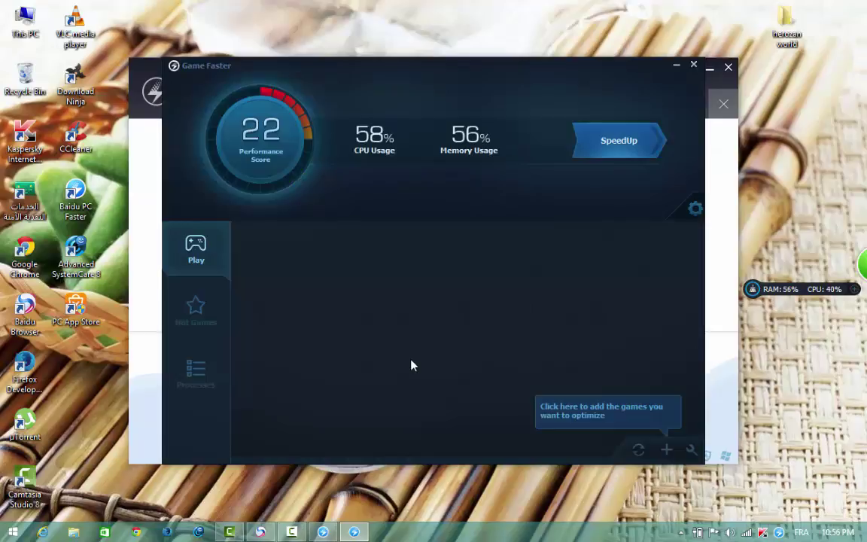
# Step: Speed up the PC for gaming with Game Faster and close its window
pyautogui.click(616, 143)
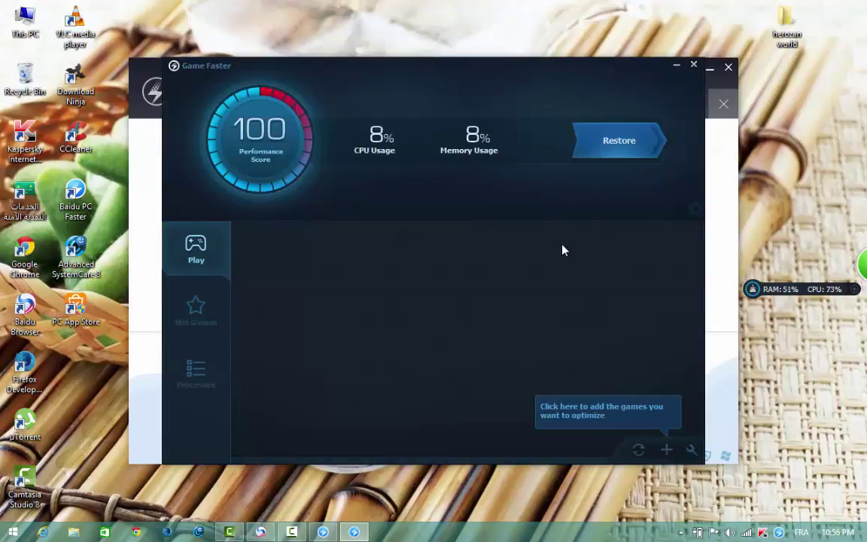
pyautogui.click(693, 65)
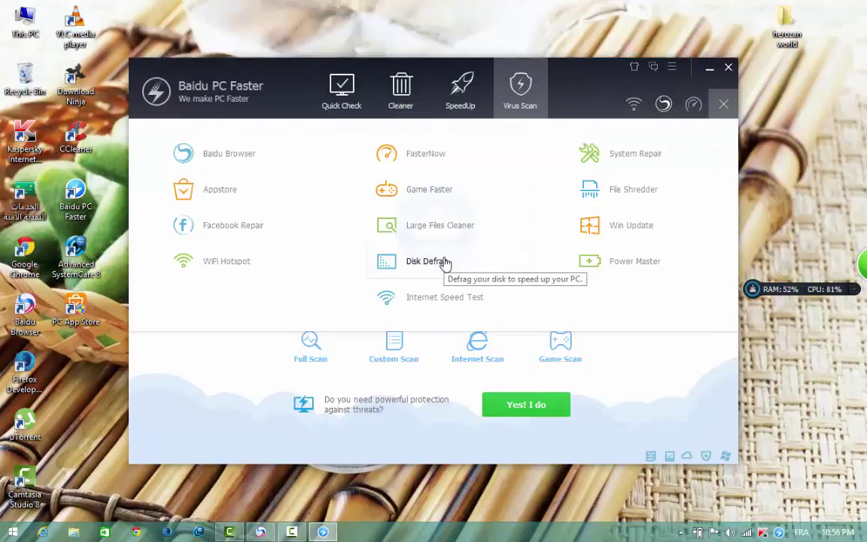
# Step: View the disk volumes and defragmentation history in Disk Defrag, and close the tool without analyzing
pyautogui.click(445, 262)
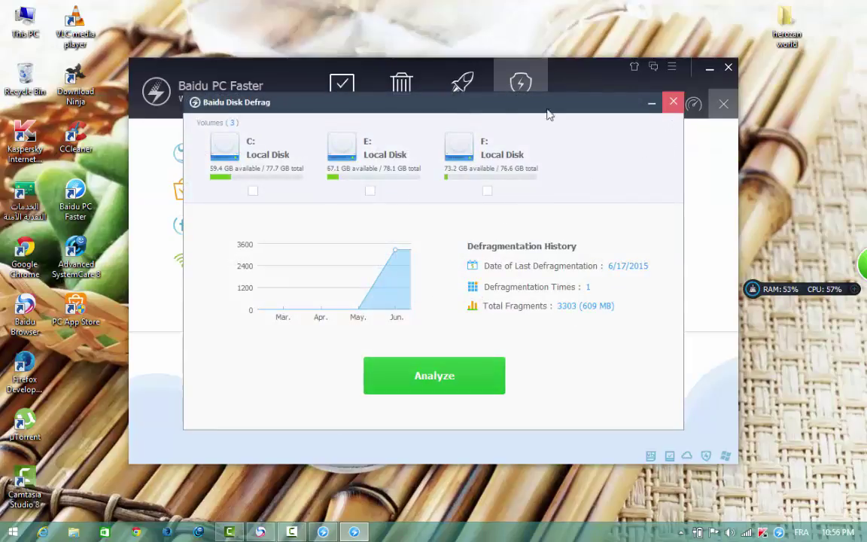
pyautogui.click(253, 190)
pyautogui.click(674, 103)
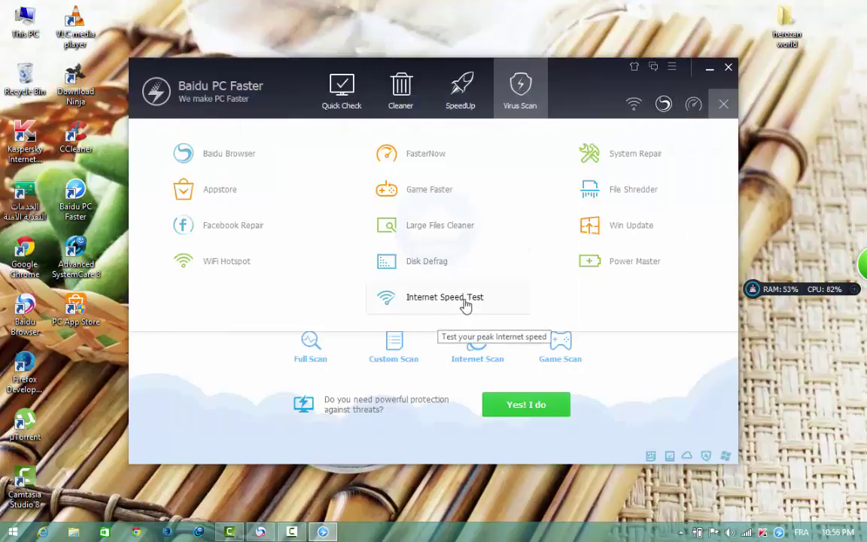
# Step: Run the Internet Speed Test and close its window
pyautogui.click(461, 358)
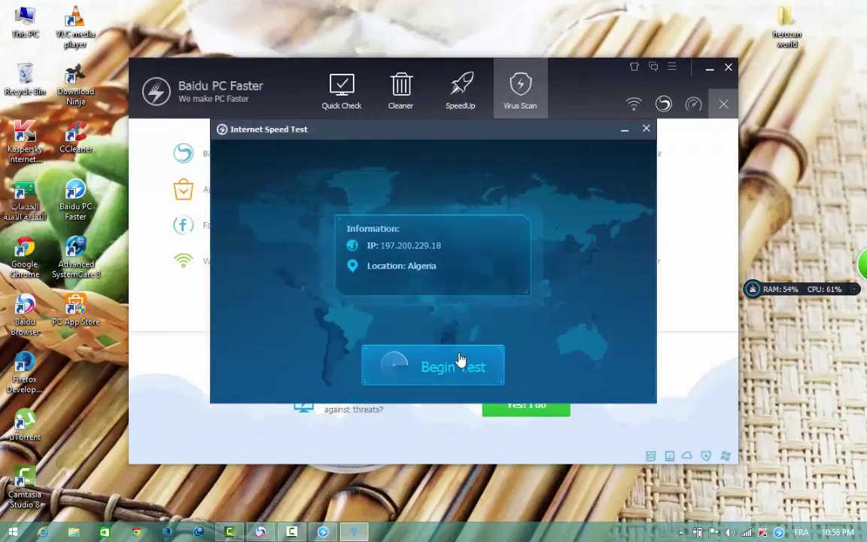
pyautogui.click(421, 378)
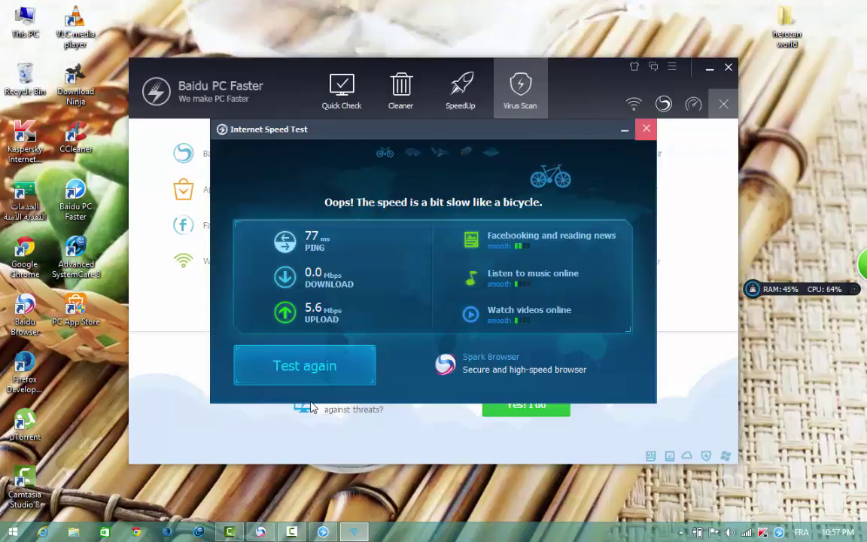
pyautogui.click(646, 129)
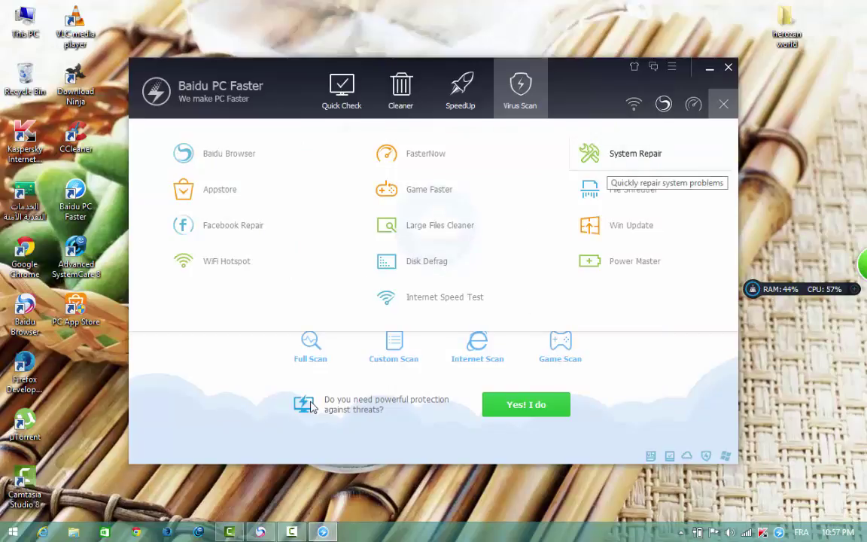
# Step: View the System Repair, File Shredder and Win Update tools one after another, closing each without making changes
pyautogui.press('Return')
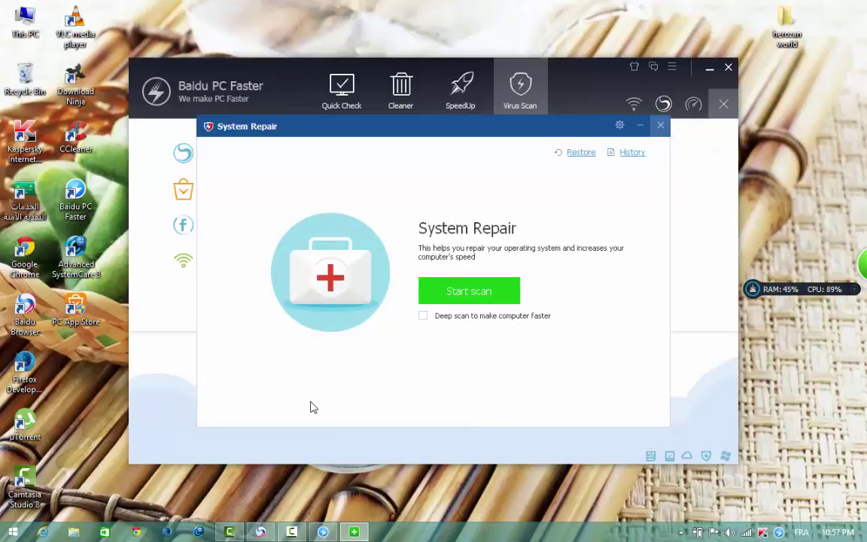
pyautogui.hotkey('alt', 'F4')
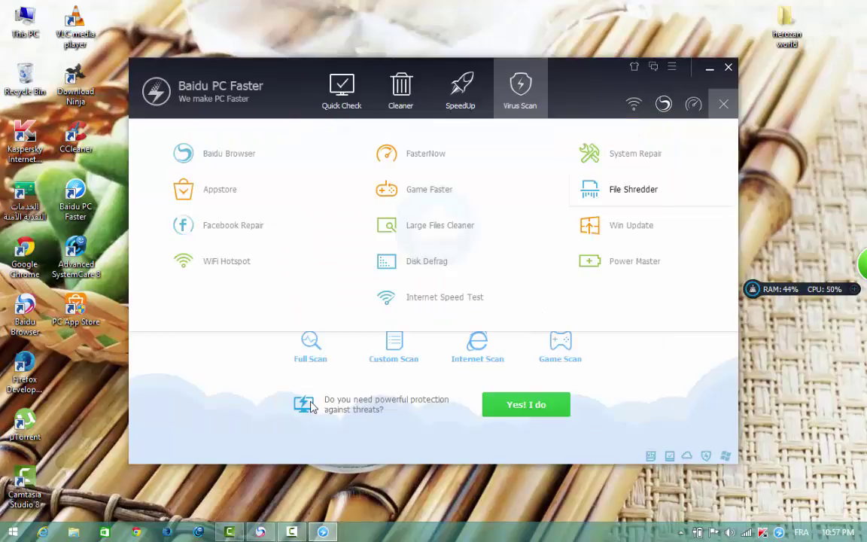
pyautogui.click(589, 192)
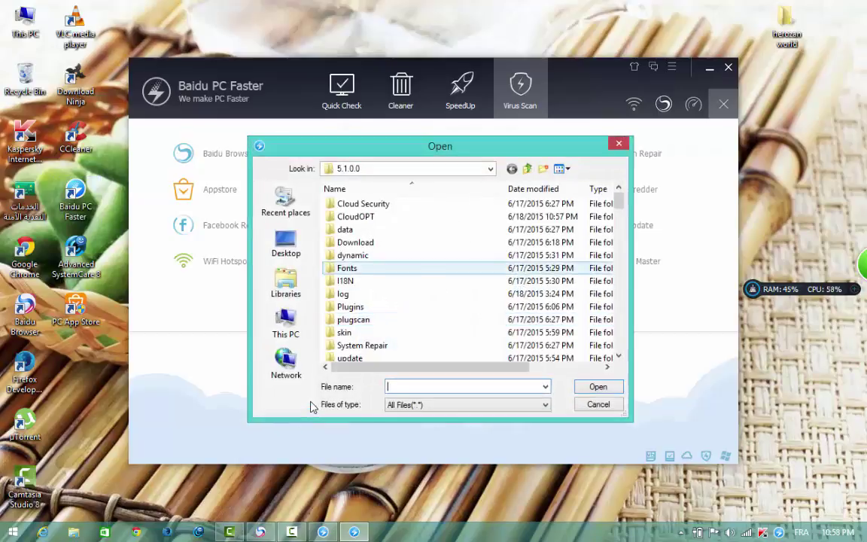
pyautogui.press('Escape')
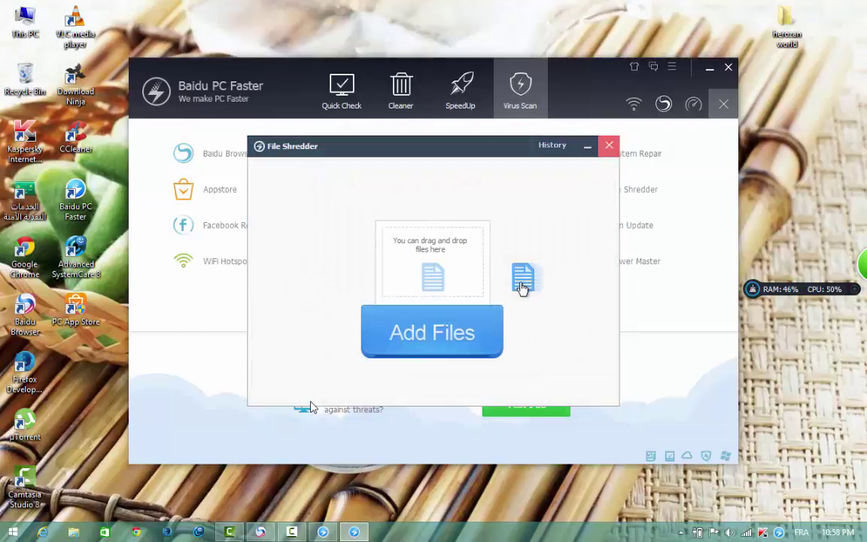
pyautogui.click(609, 145)
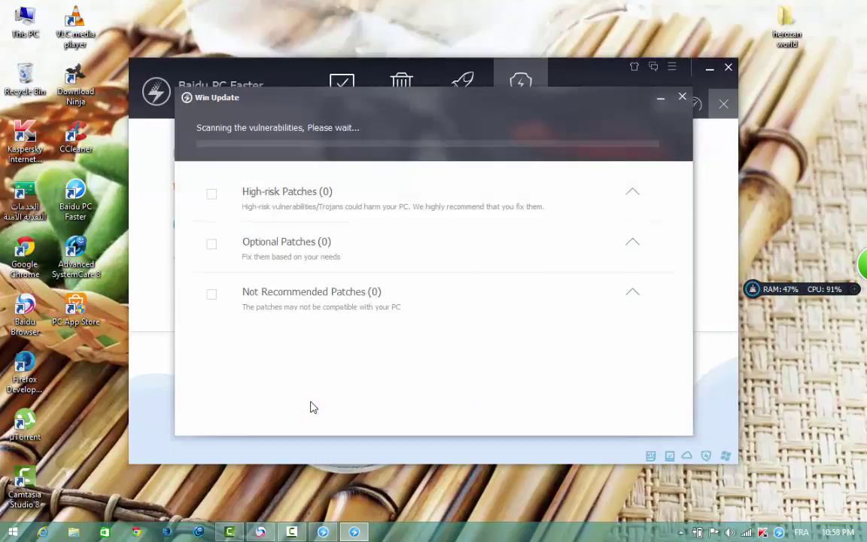
pyautogui.press('Escape')
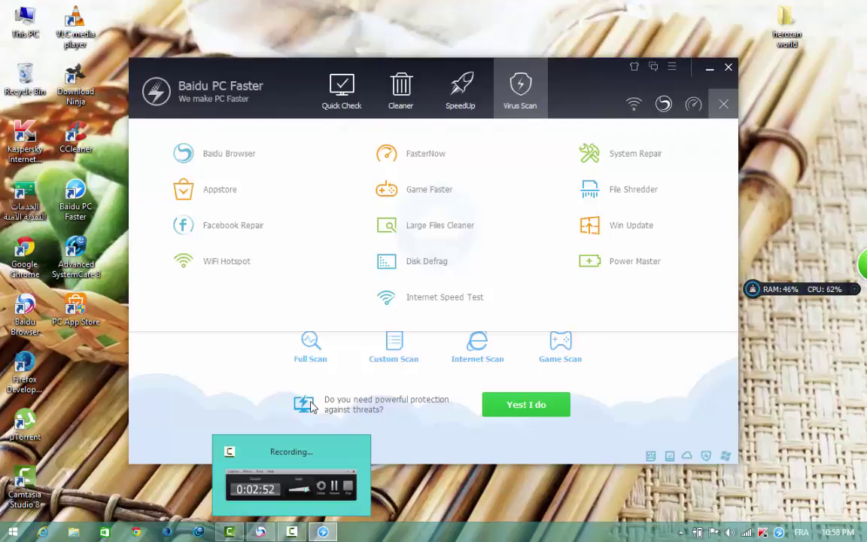
pyautogui.click(262, 445)
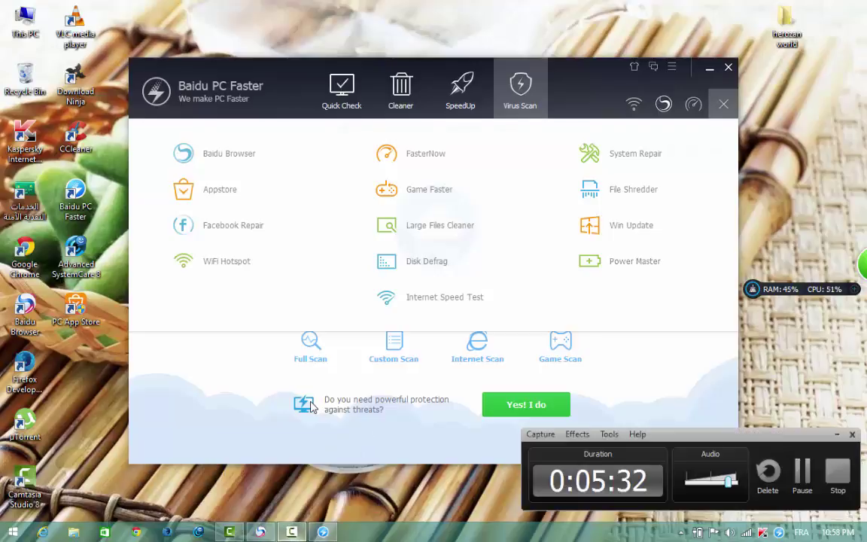
pyautogui.click(802, 473)
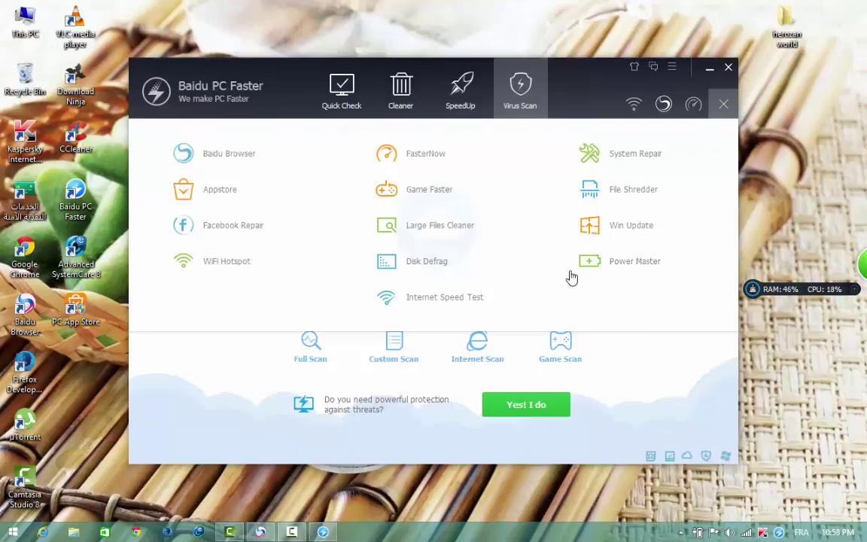
# Step: Switch the Power Saver off and back on in Power Master, and close the tool
pyautogui.click(644, 263)
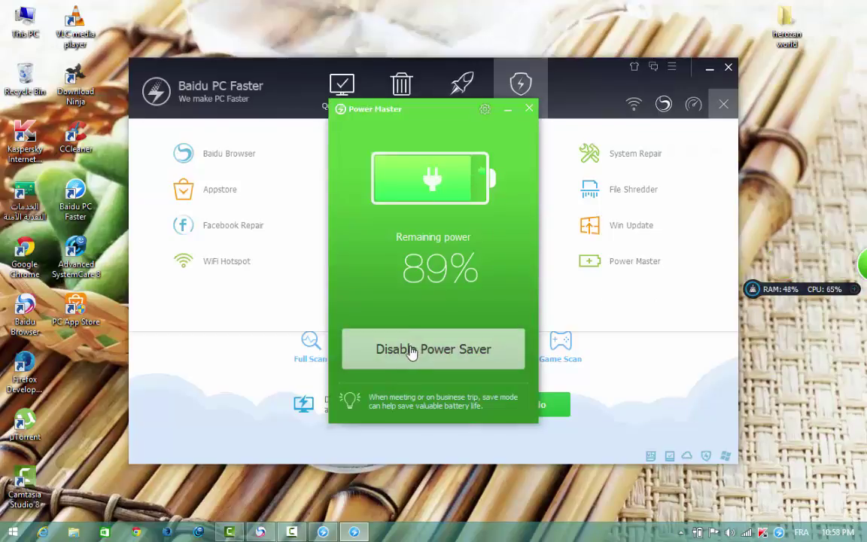
pyautogui.click(390, 353)
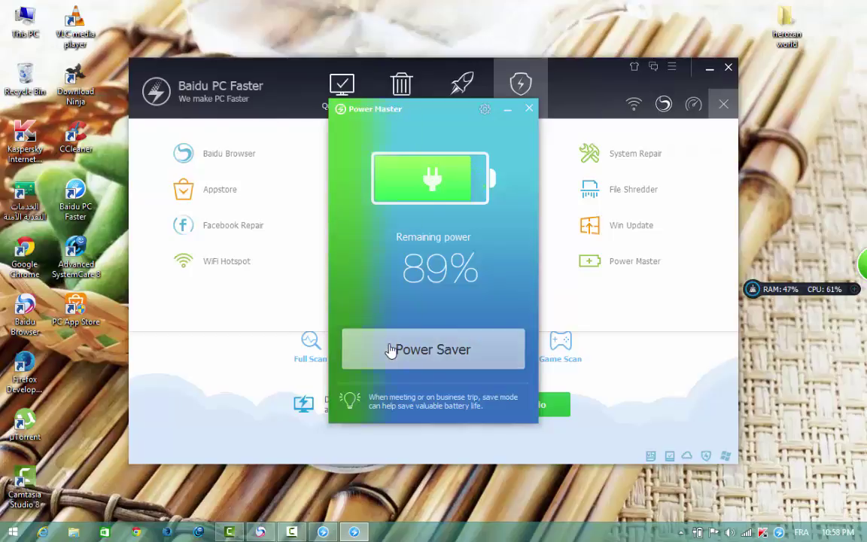
pyautogui.click(391, 351)
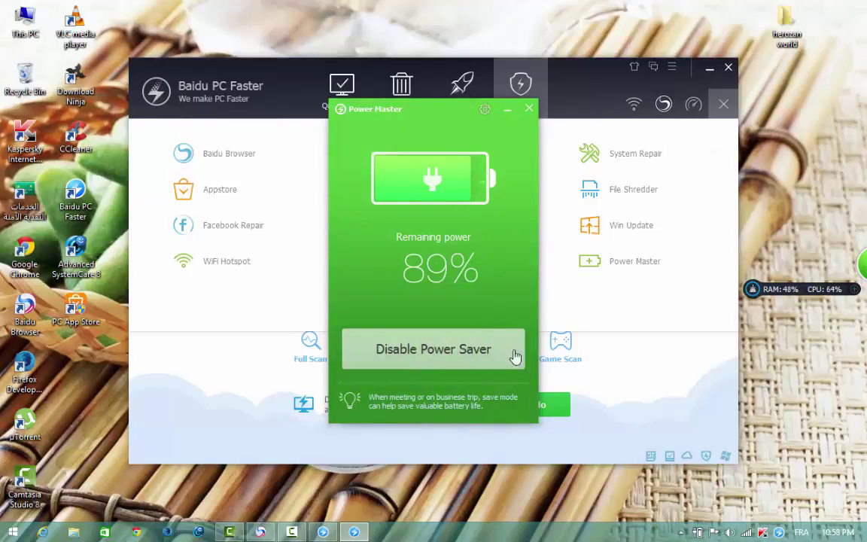
pyautogui.click(530, 109)
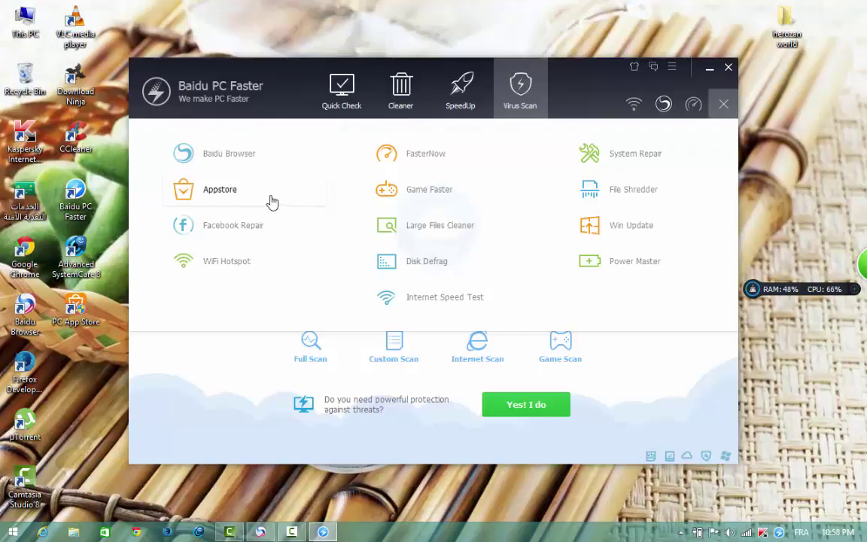
# Step: Close Baidu PC Faster and open the PC App Store from the desktop, leaving its home page displayed
pyautogui.click(723, 104)
pyautogui.click(729, 69)
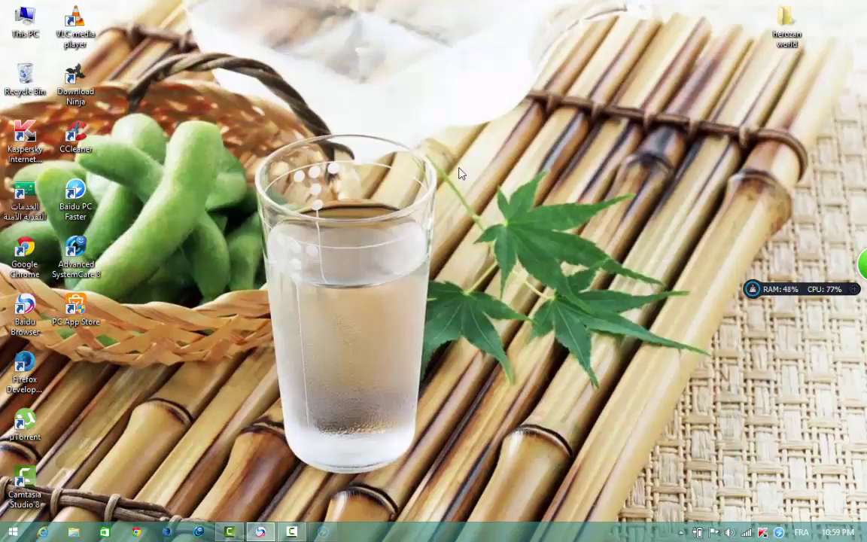
pyautogui.click(81, 311)
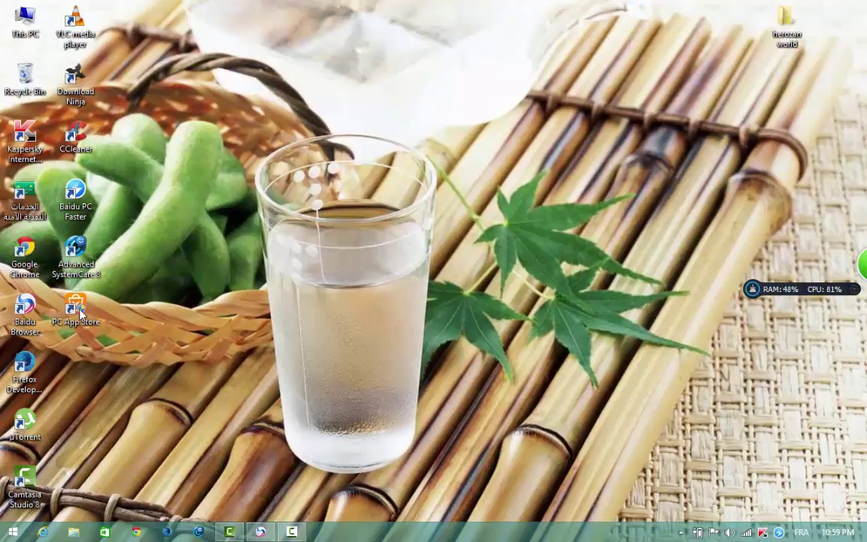
pyautogui.doubleClick(81, 311)
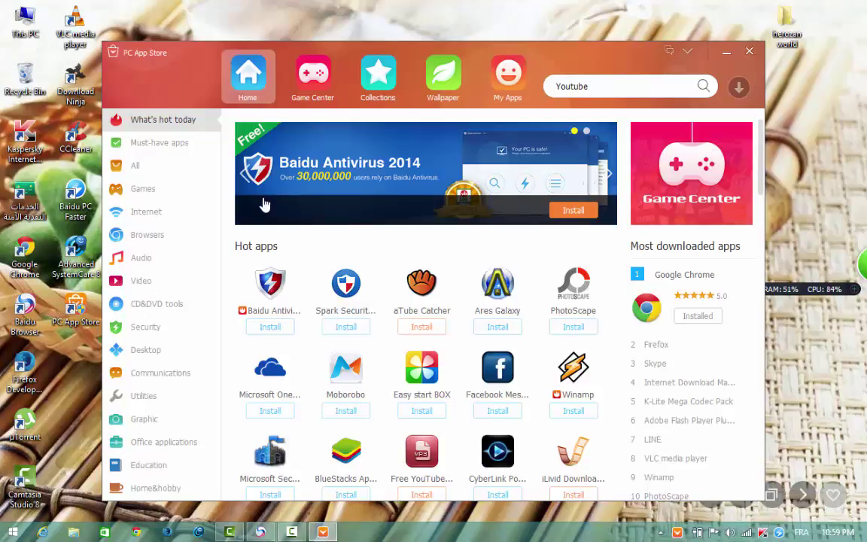
pyautogui.click(728, 55)
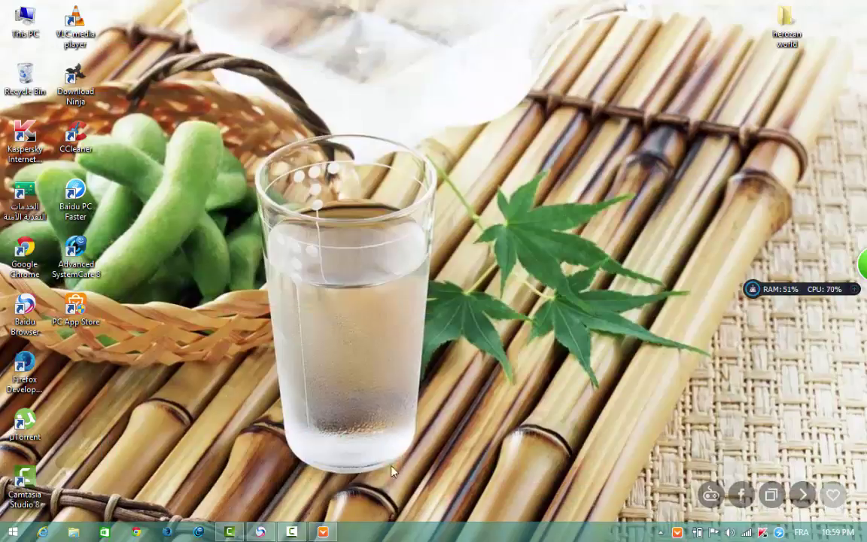
pyautogui.click(289, 478)
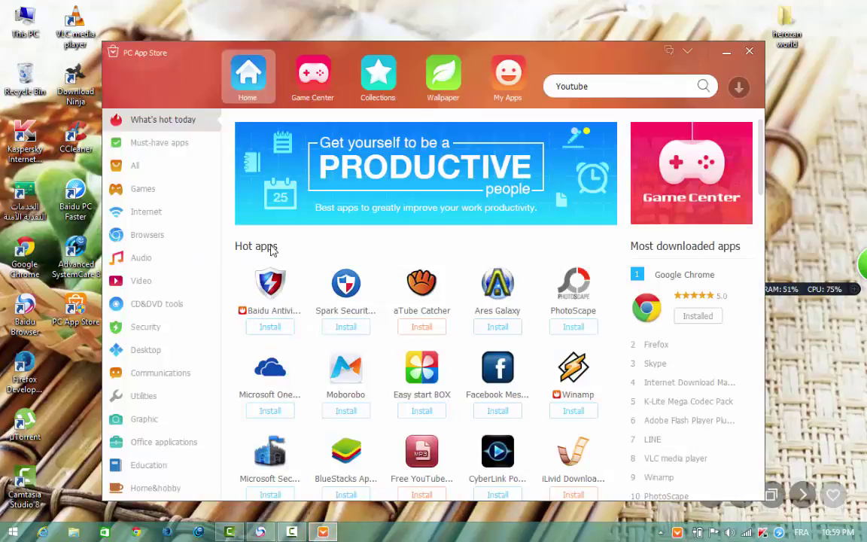
# Step: Browse the store's app categories in order from Must-have apps through Games, Internet, Browsers, Audio and Video to CD&DVD tools
pyautogui.click(170, 149)
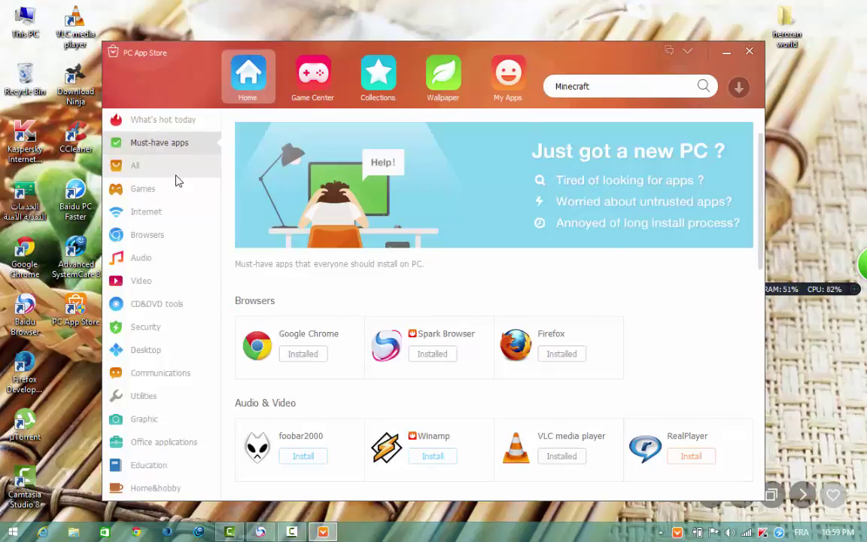
pyautogui.click(177, 175)
pyautogui.click(180, 195)
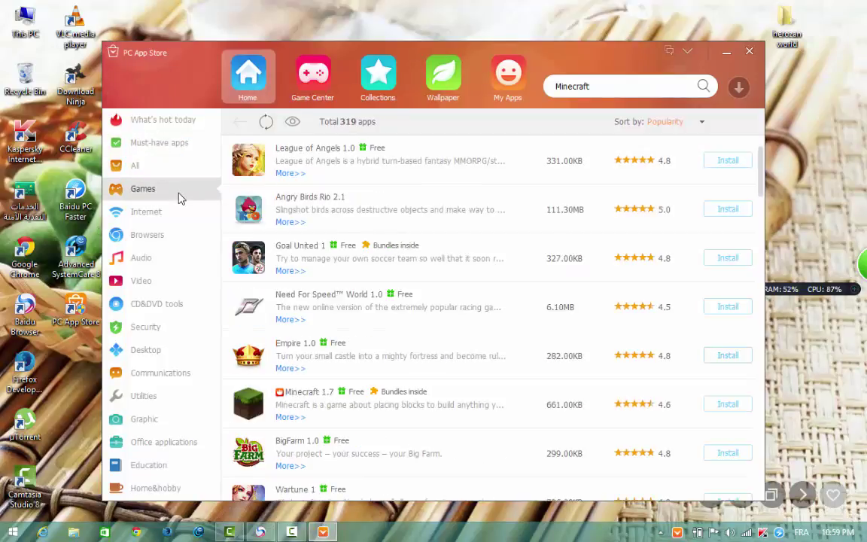
pyautogui.click(183, 215)
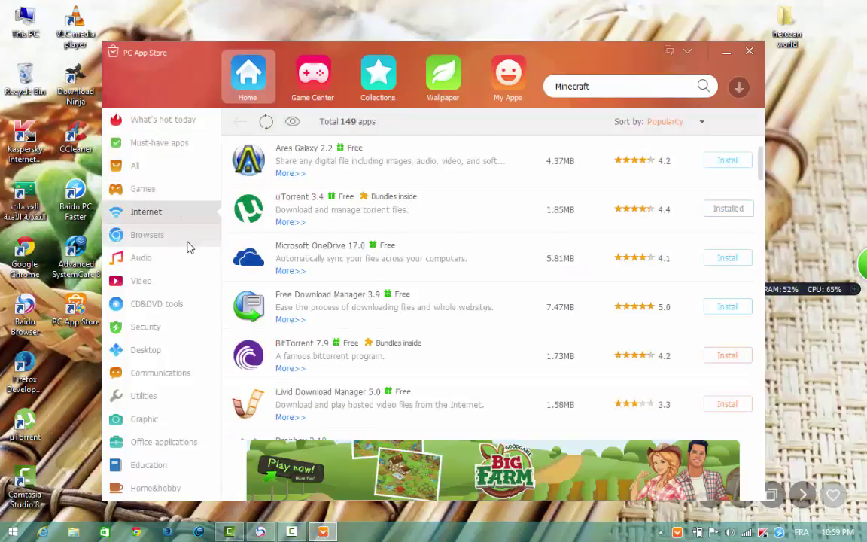
pyautogui.click(181, 236)
pyautogui.click(189, 258)
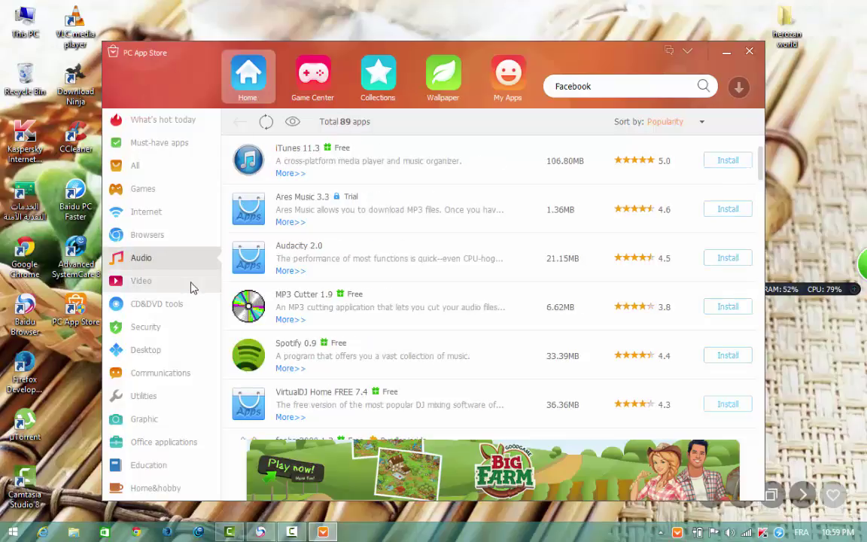
pyautogui.click(190, 284)
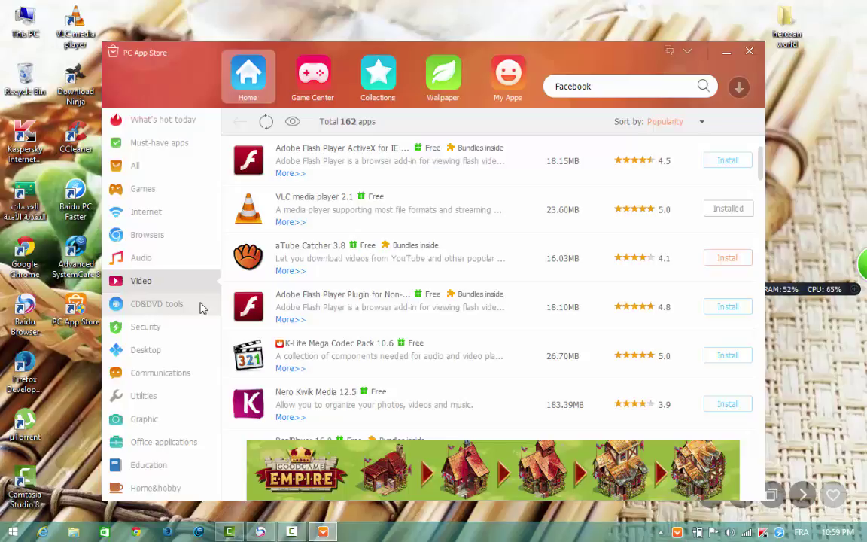
pyautogui.click(202, 307)
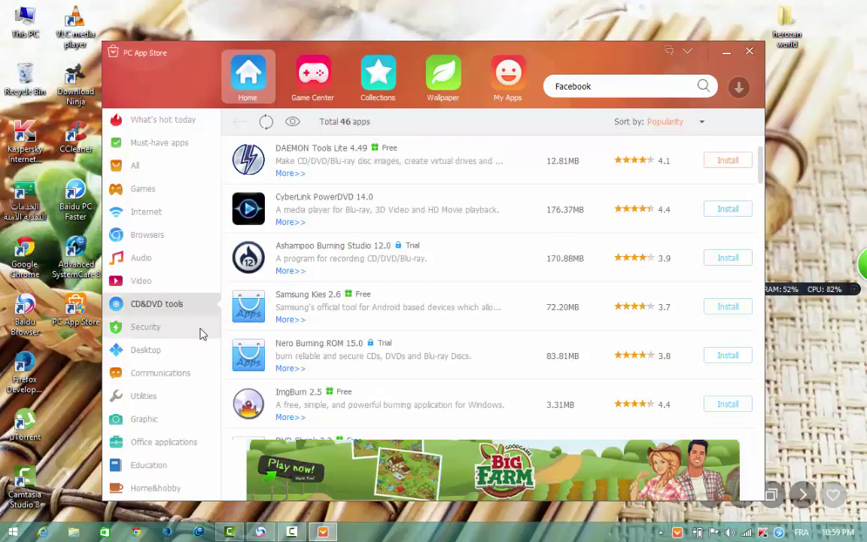
# Step: Browse the remaining app categories in order from Security through Desktop, Communications, Utilities, Graphic, Office applications and Education to Home&hobby
pyautogui.click(202, 331)
pyautogui.click(200, 359)
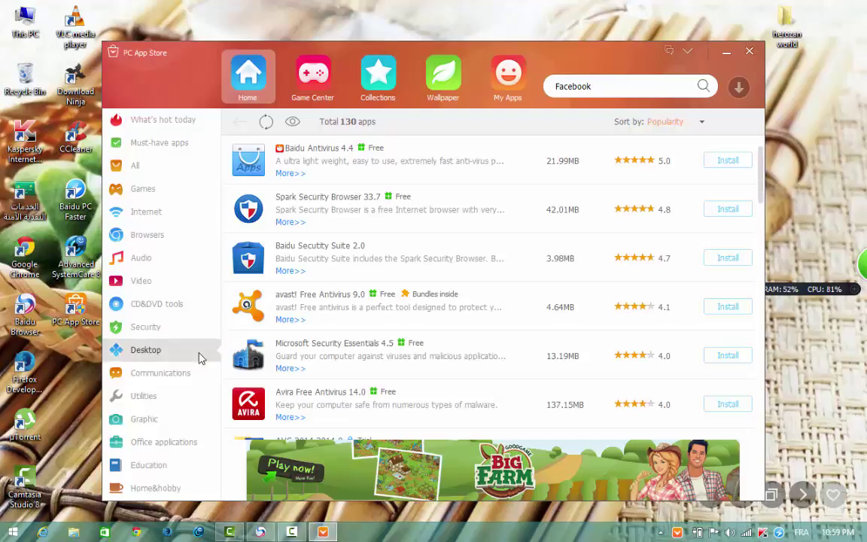
pyautogui.click(199, 376)
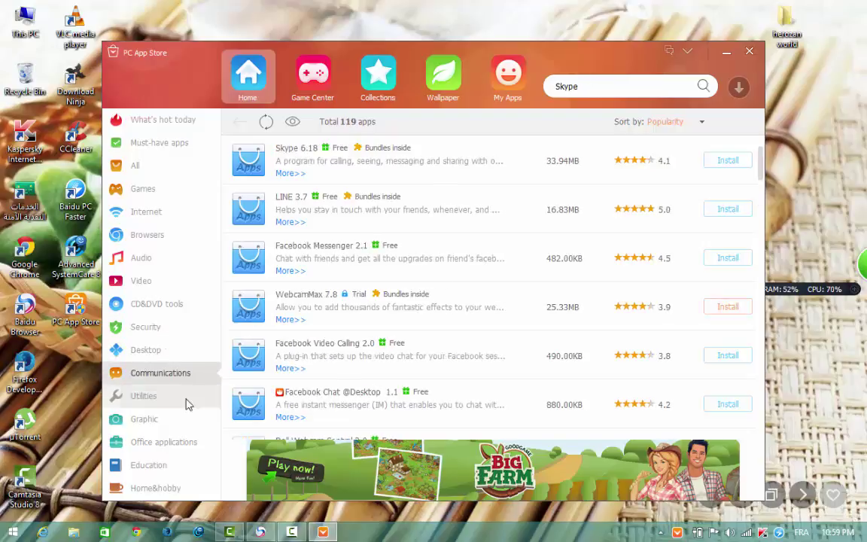
pyautogui.click(188, 399)
pyautogui.click(186, 426)
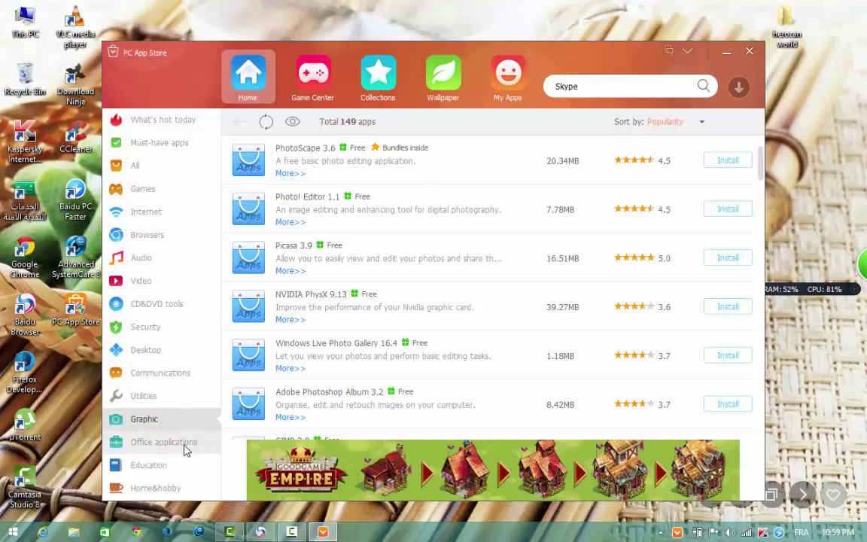
pyautogui.click(184, 449)
pyautogui.click(186, 471)
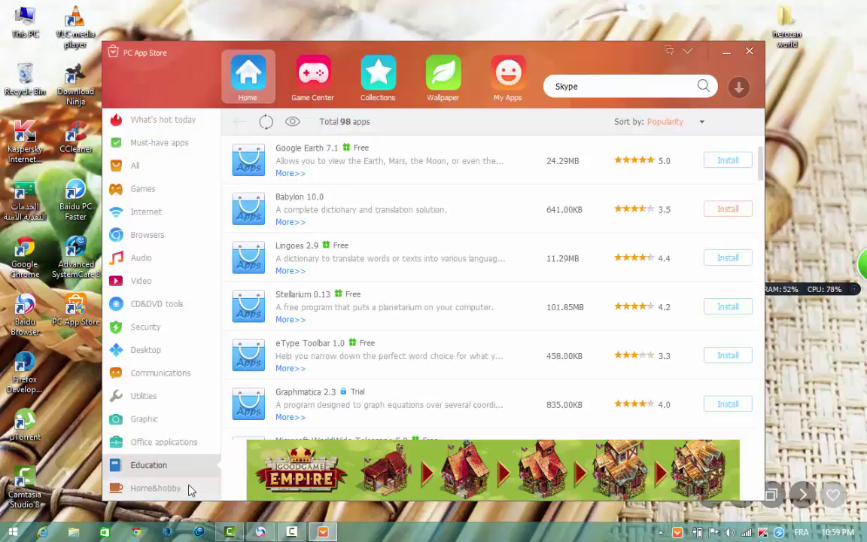
pyautogui.click(188, 488)
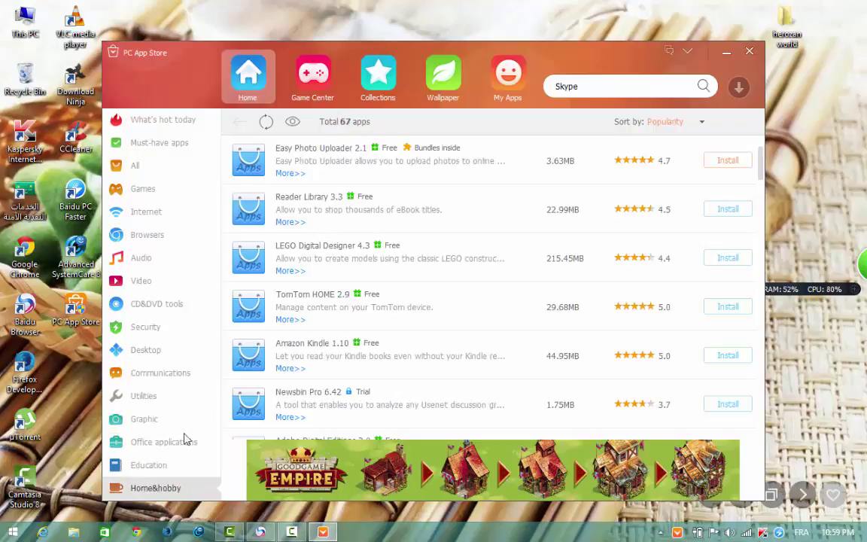
# Step: View the store's Game Center, Collections and Wallpaper sections, ending with the Landscape wallpapers
pyautogui.click(316, 87)
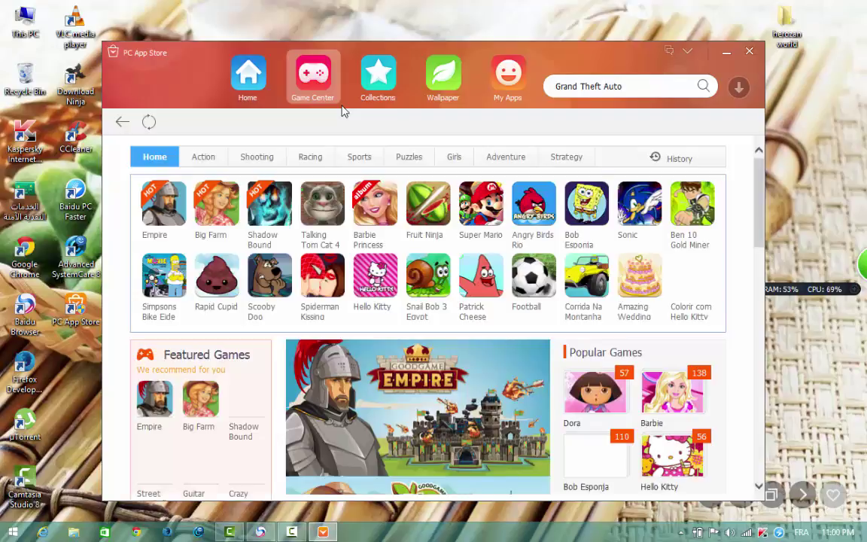
pyautogui.click(386, 82)
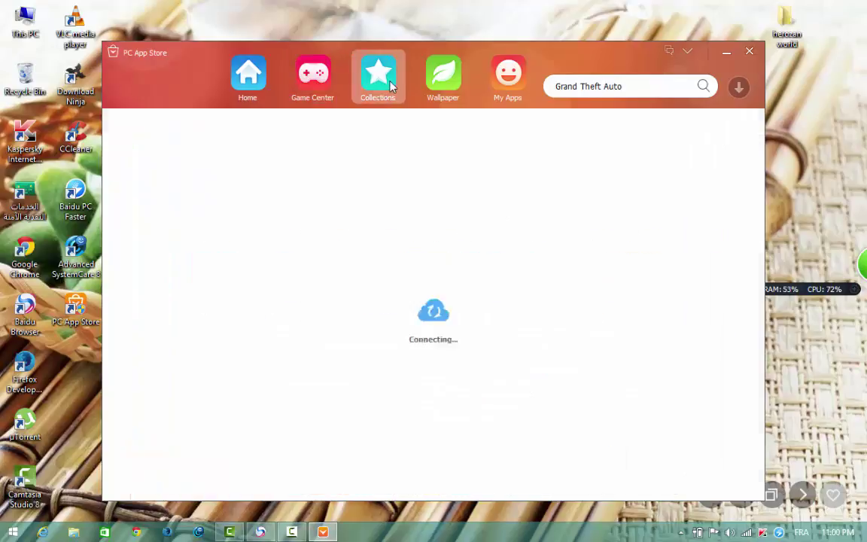
pyautogui.click(454, 105)
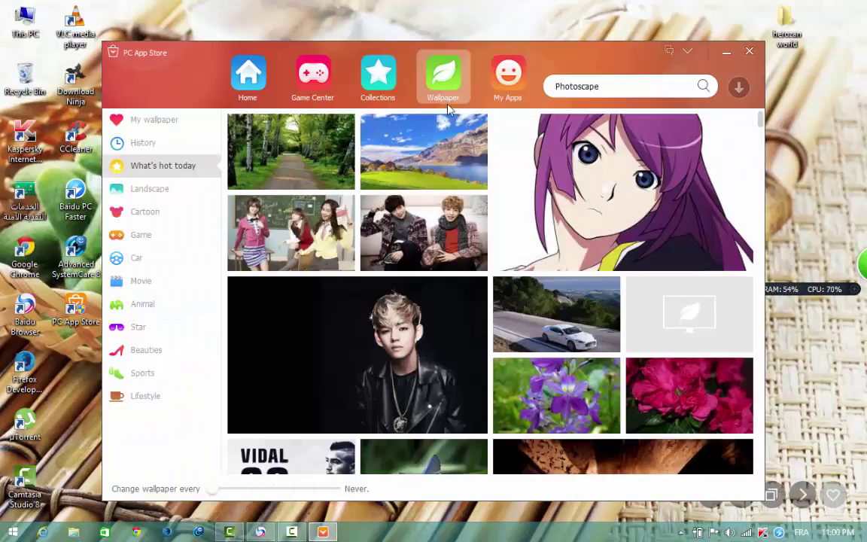
pyautogui.click(153, 195)
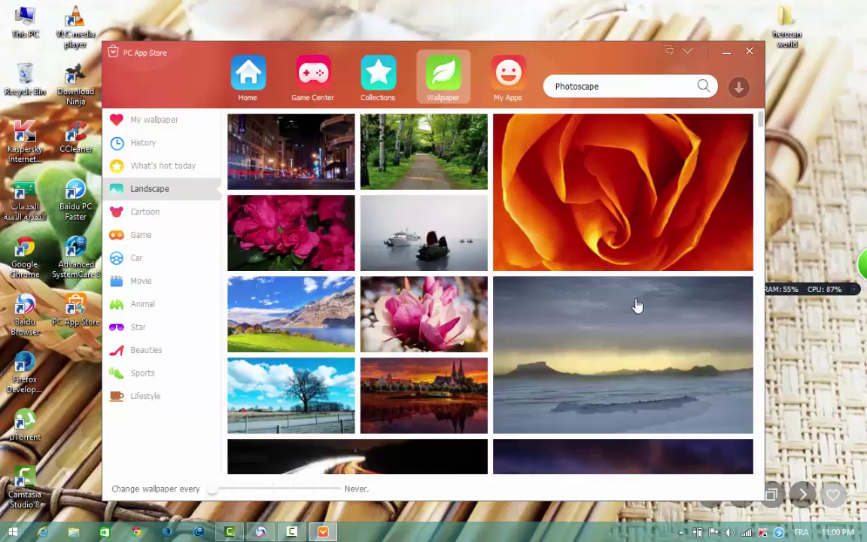
# Step: Look through the installed programs in the My Apps Uninstaller list, and view the Updater list
pyautogui.click(499, 77)
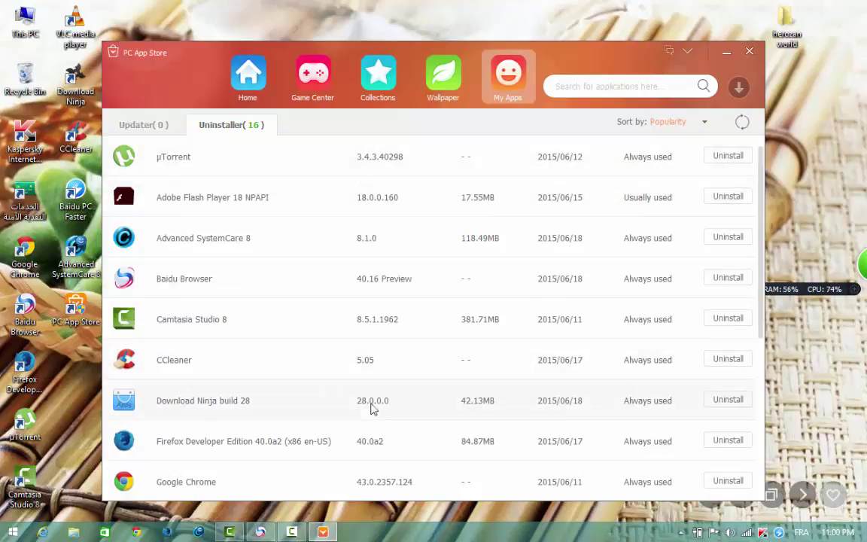
pyautogui.scroll(-1, 760, 302)
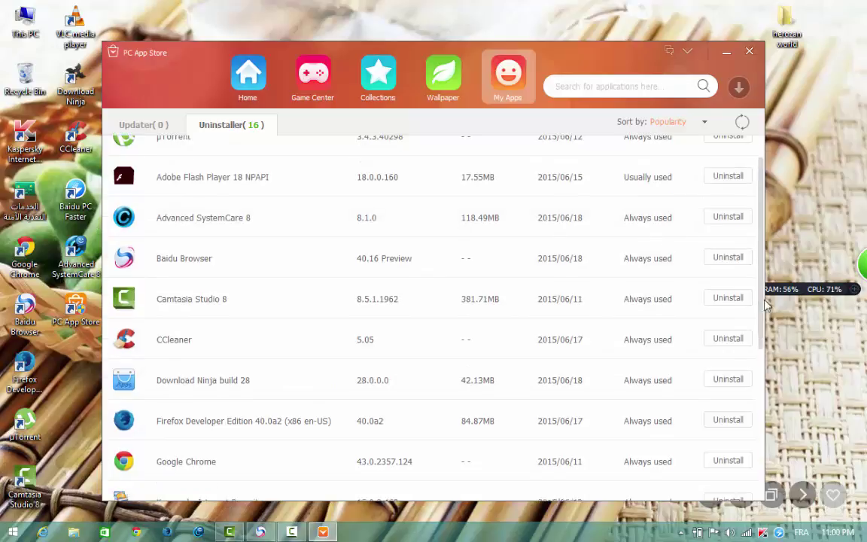
pyautogui.scroll(-3, 766, 305)
pyautogui.click(155, 128)
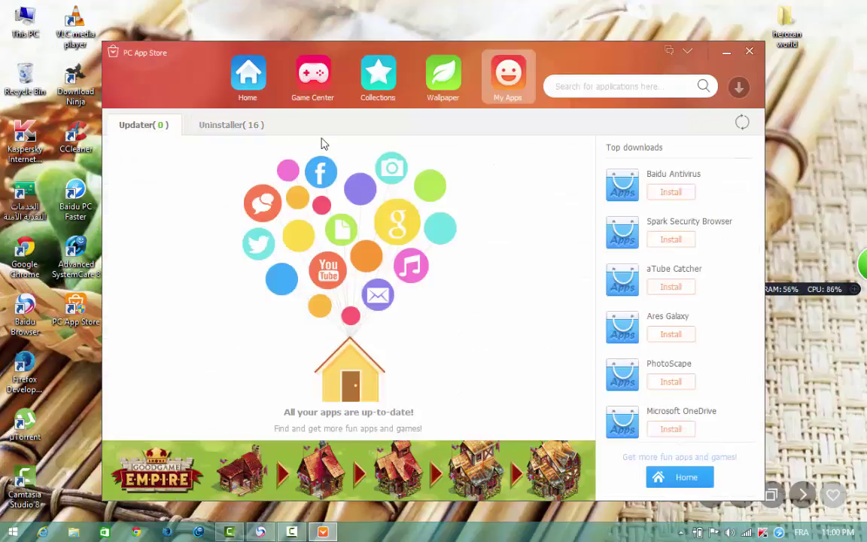
# Step: Close the PC App Store and refresh the desktop
pyautogui.click(750, 50)
pyautogui.rightClick(430, 133)
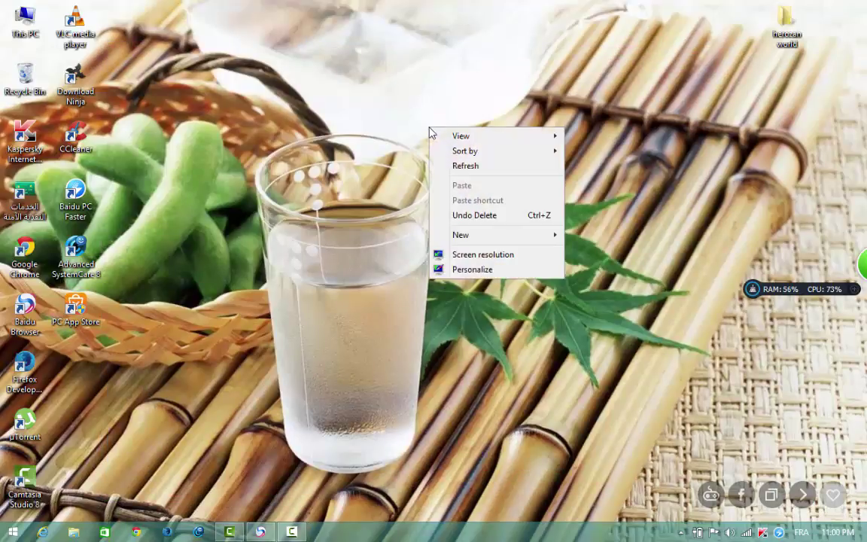
pyautogui.click(436, 167)
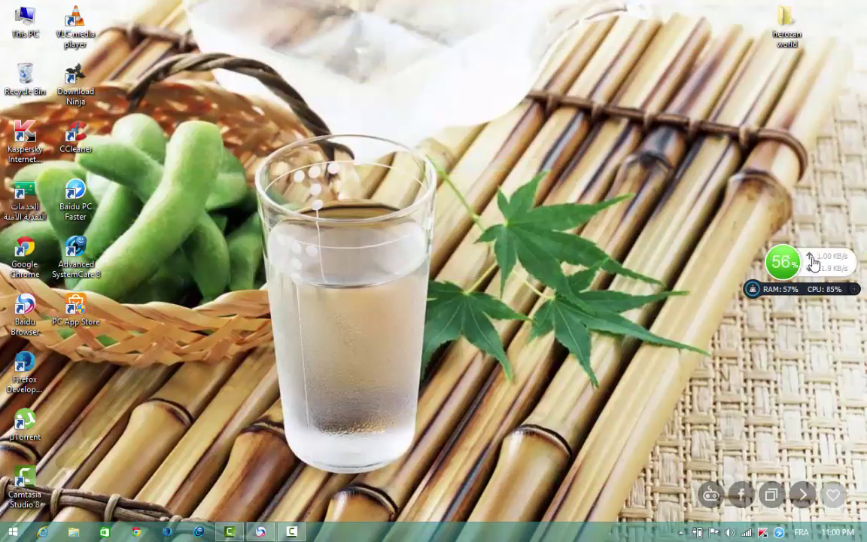
# Step: Open Baidu PC FasterNow from the desktop memory widget and show the items it recommends to optimize
pyautogui.click(783, 261)
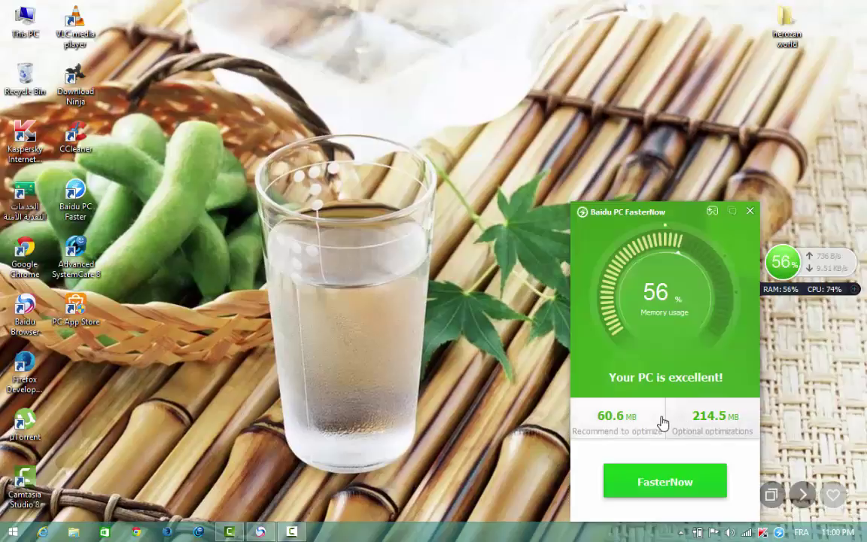
pyautogui.click(638, 423)
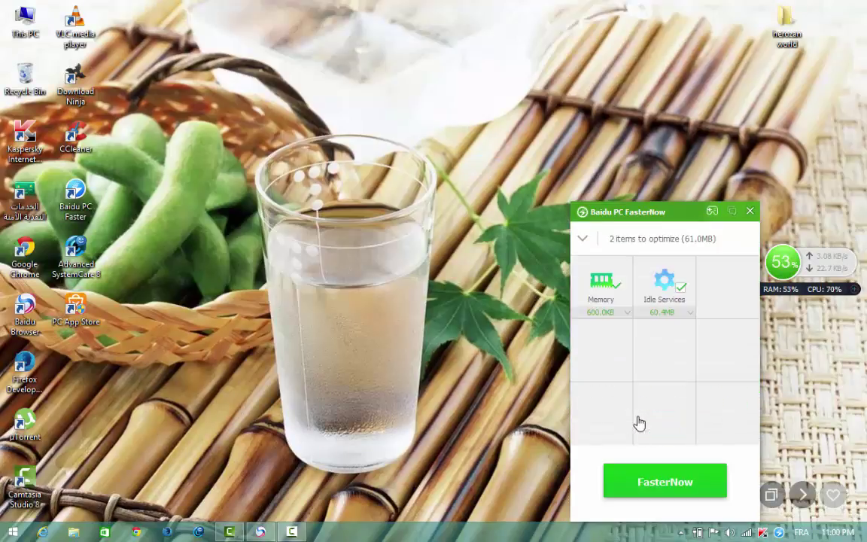